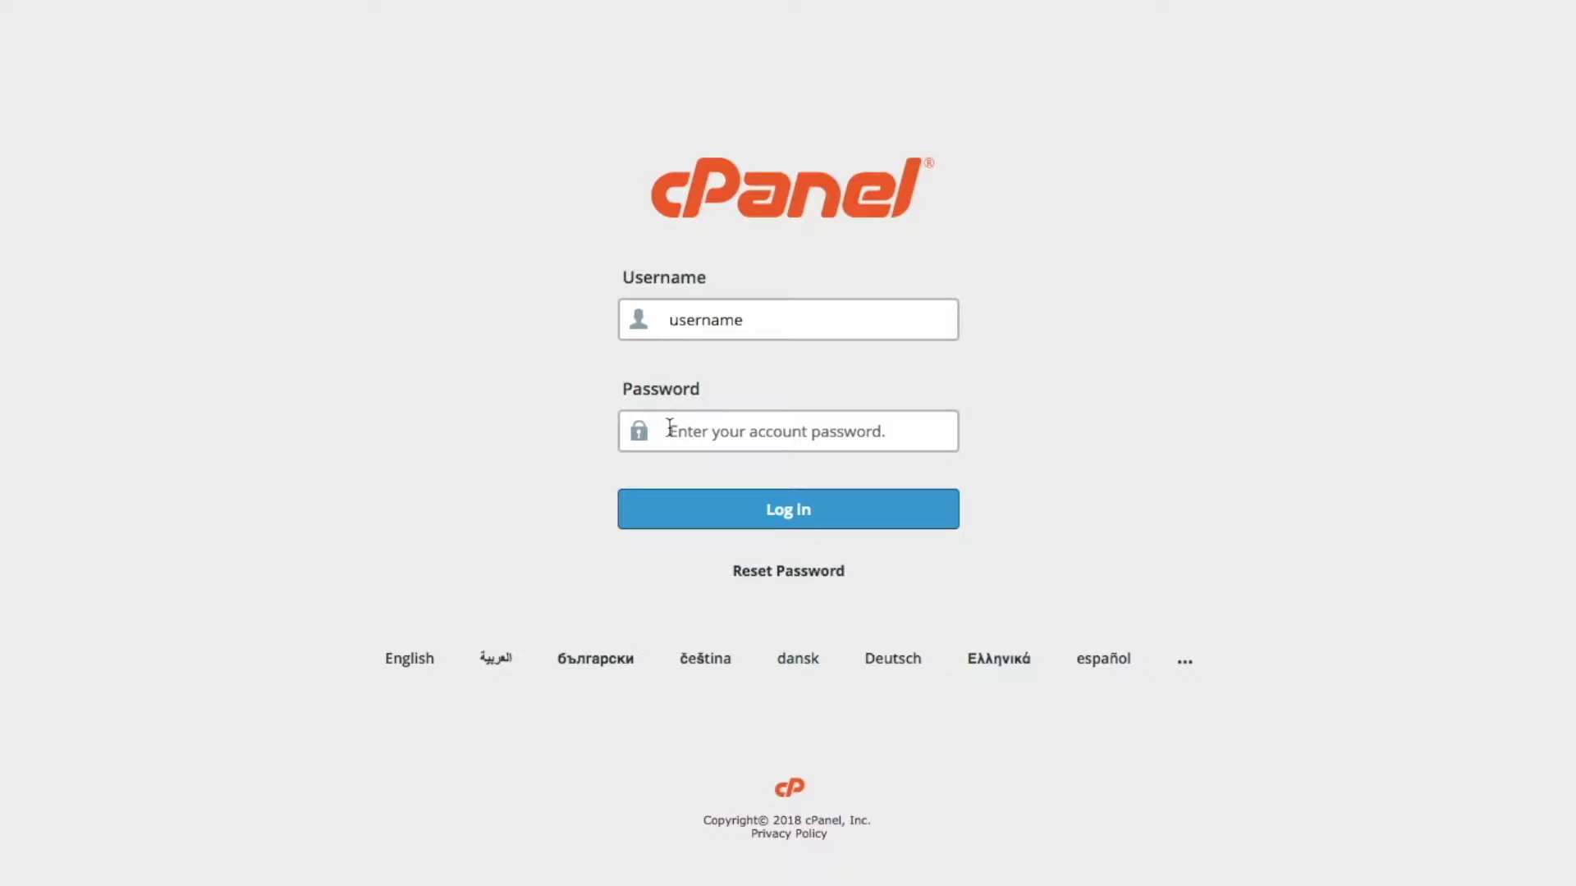
Step: Log in to cPanel, search functions for 'domains', and open the Create a New Domain form
left_click(774, 530)
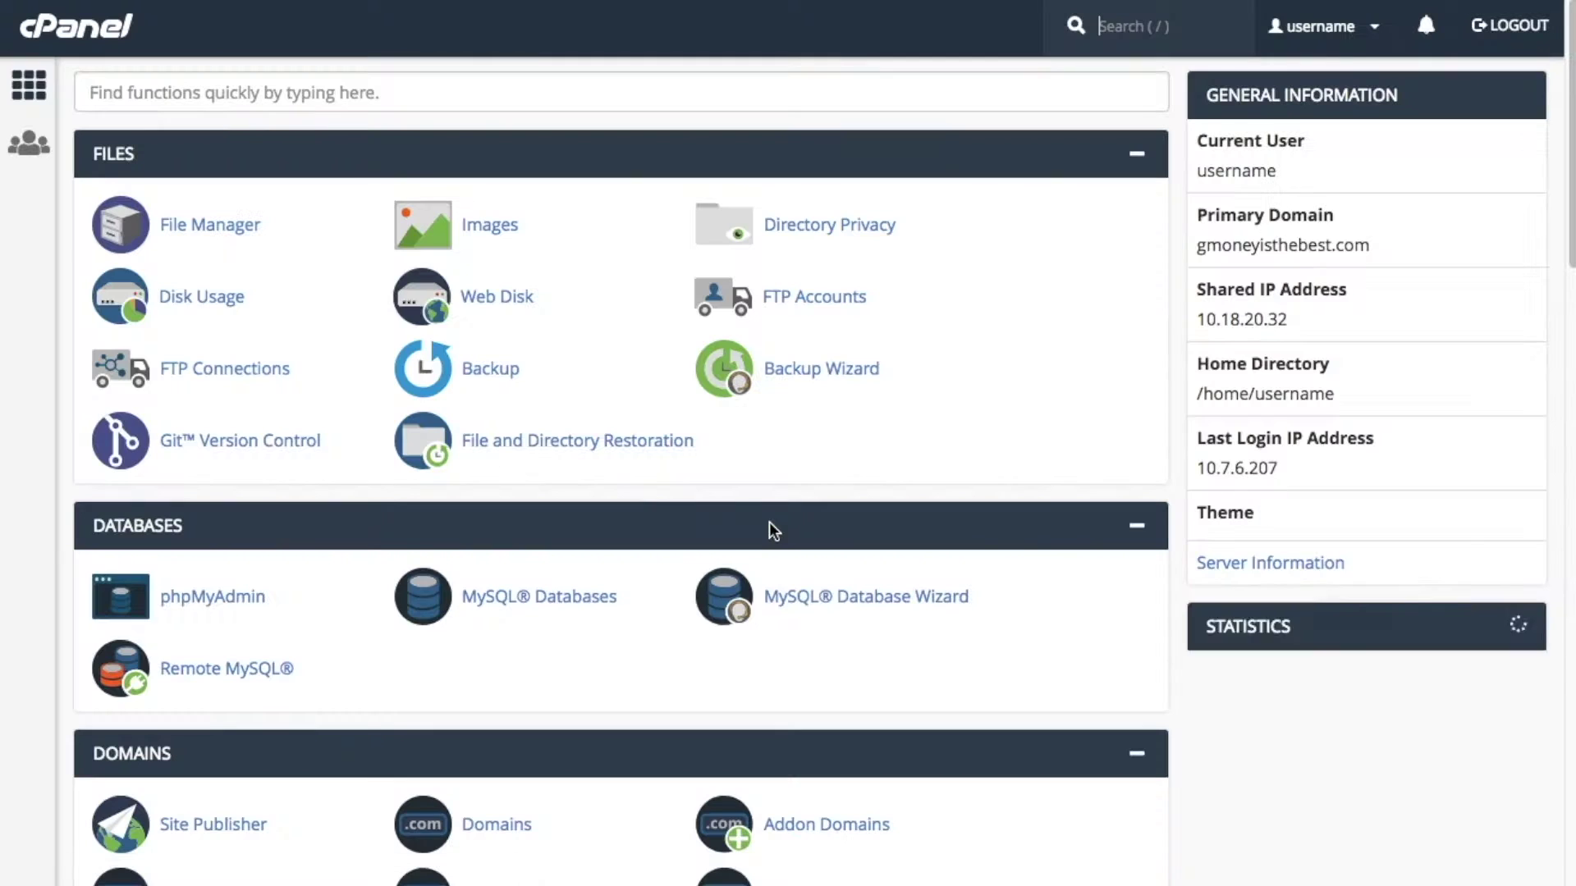
left_click(322, 93)
type("domains")
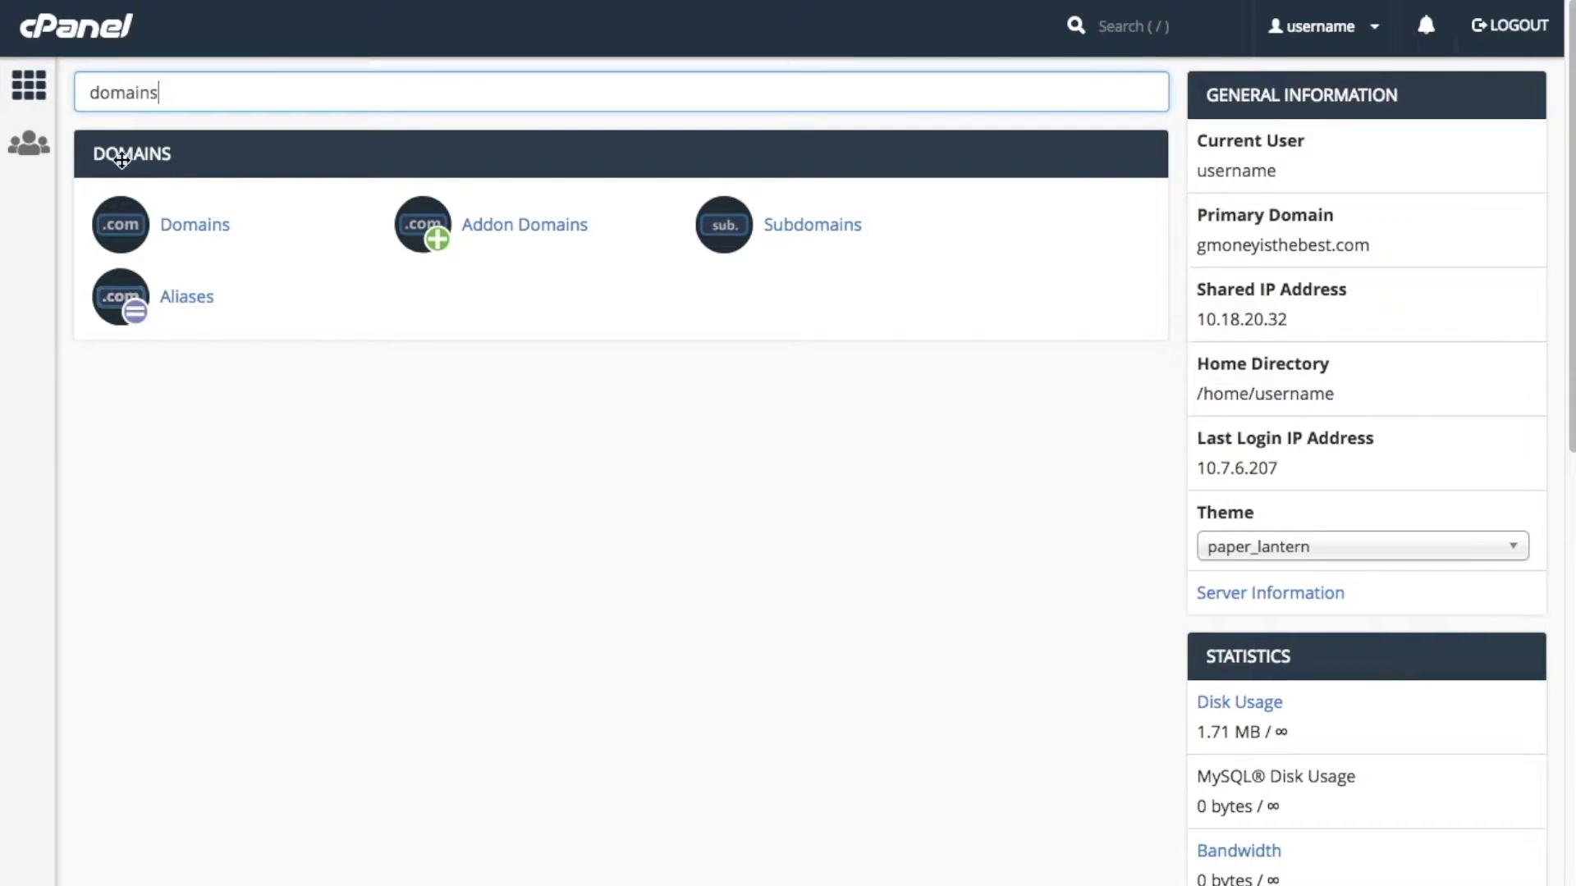
left_click(123, 238)
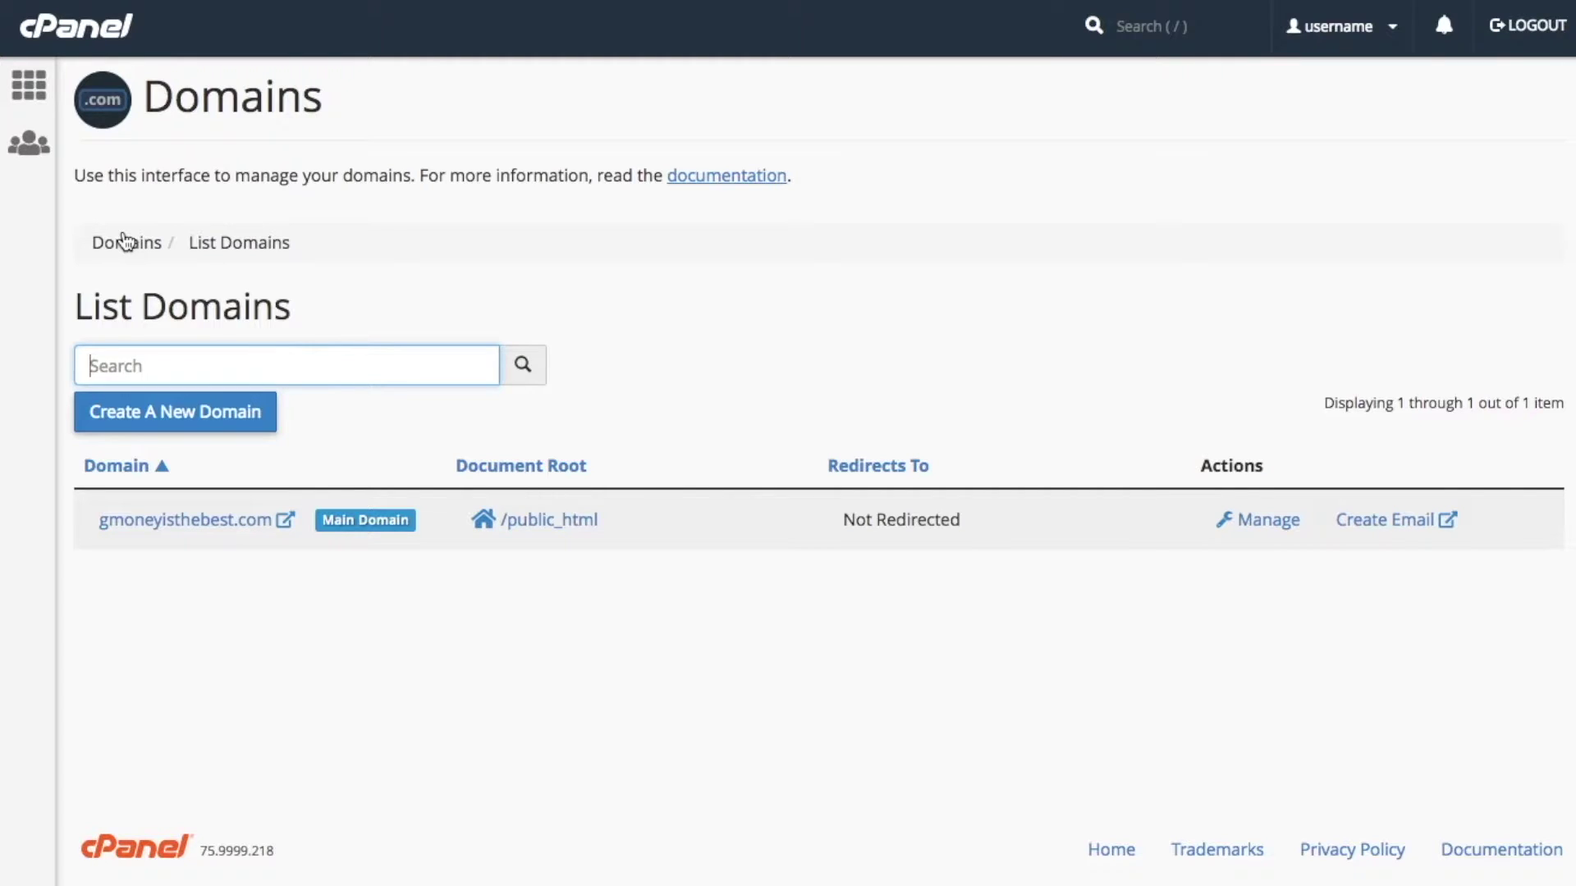
left_click(167, 420)
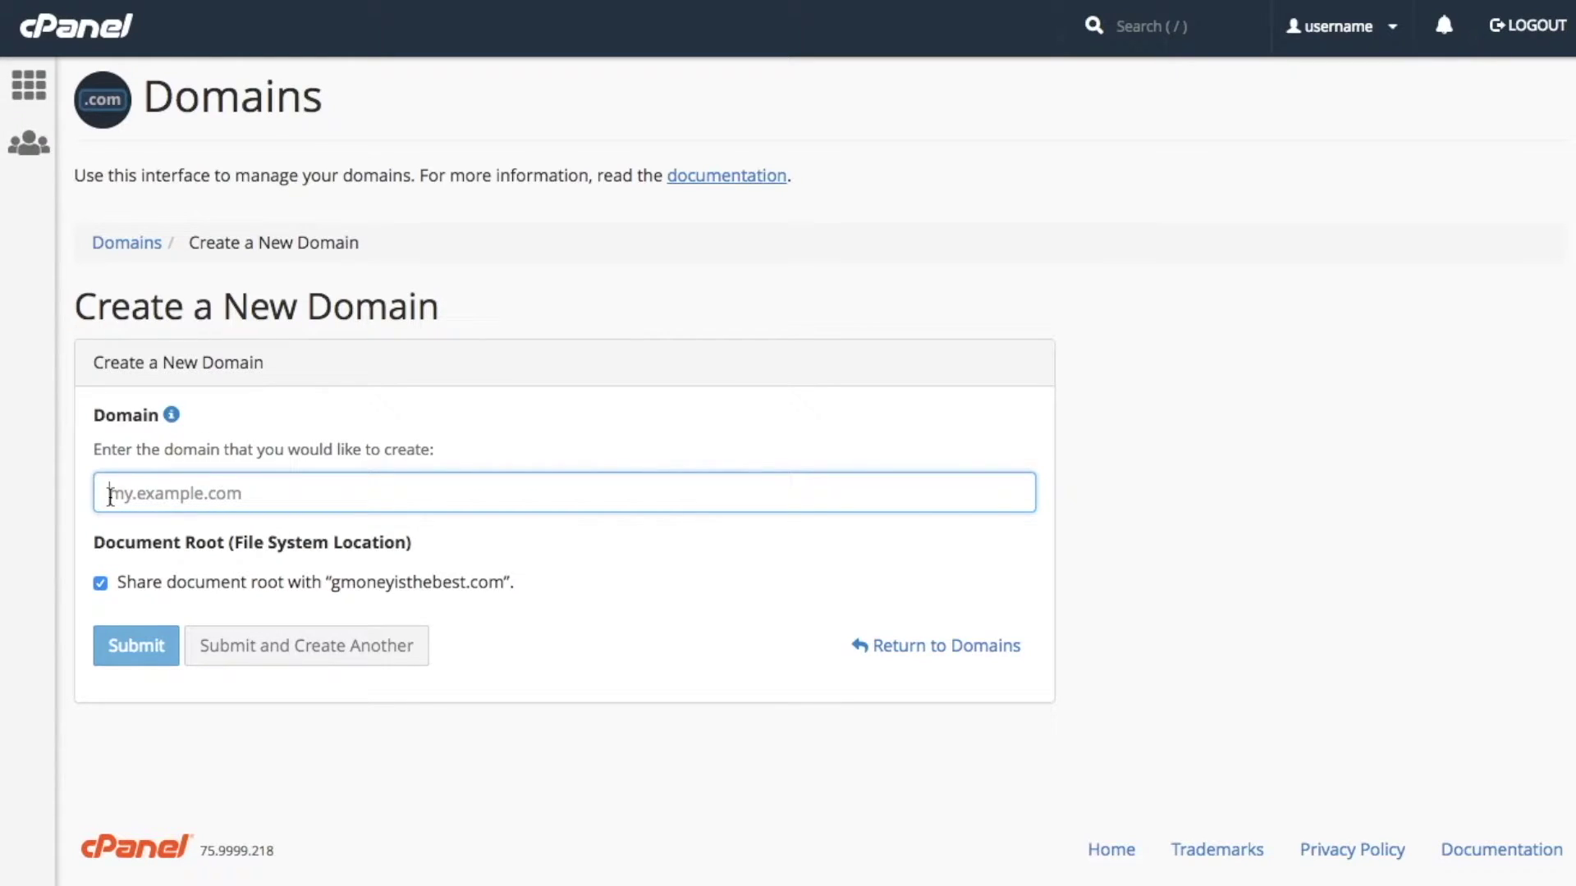
Step: Create example.com, keeping the shared /public_html document root
type("example.com")
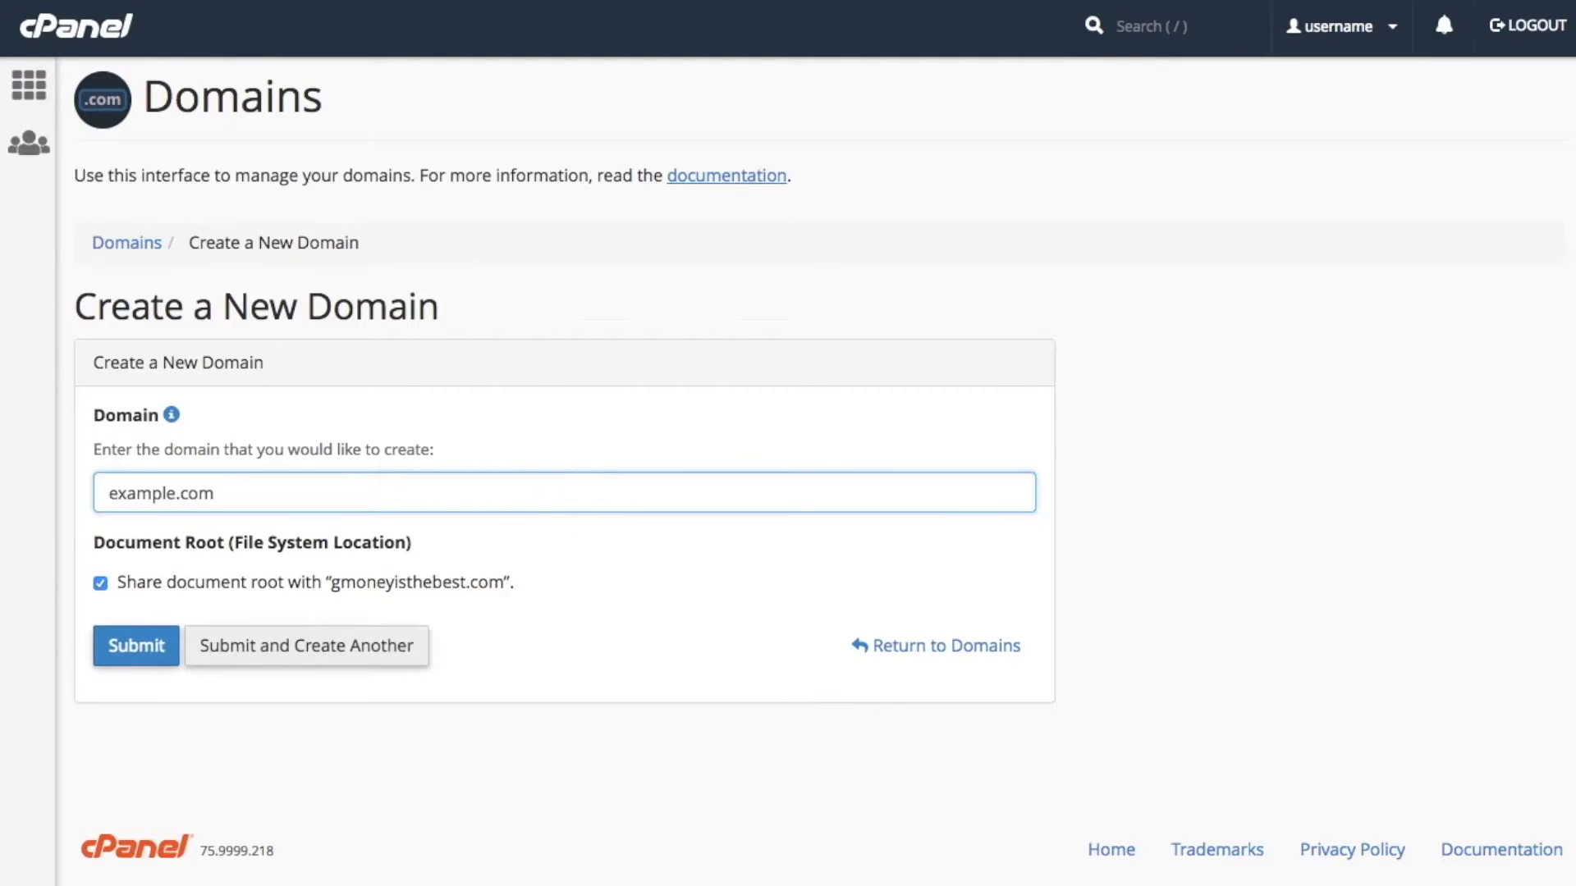
left_click(133, 656)
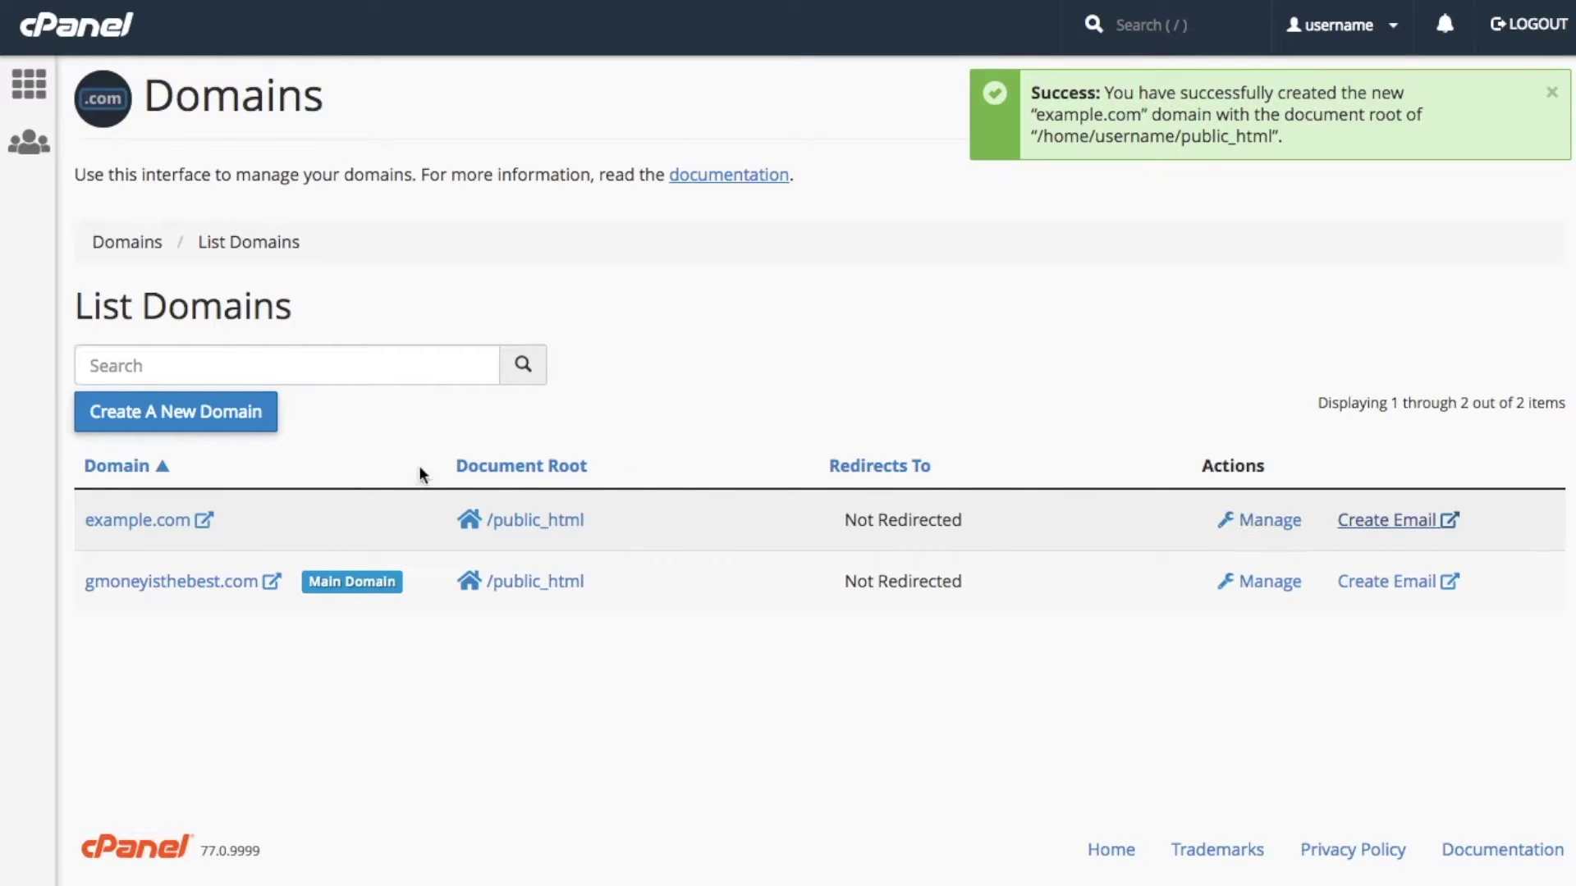
Step: Add blog.example.com with the shared document root, then start entering store.example.com in a fresh form
left_click(148, 433)
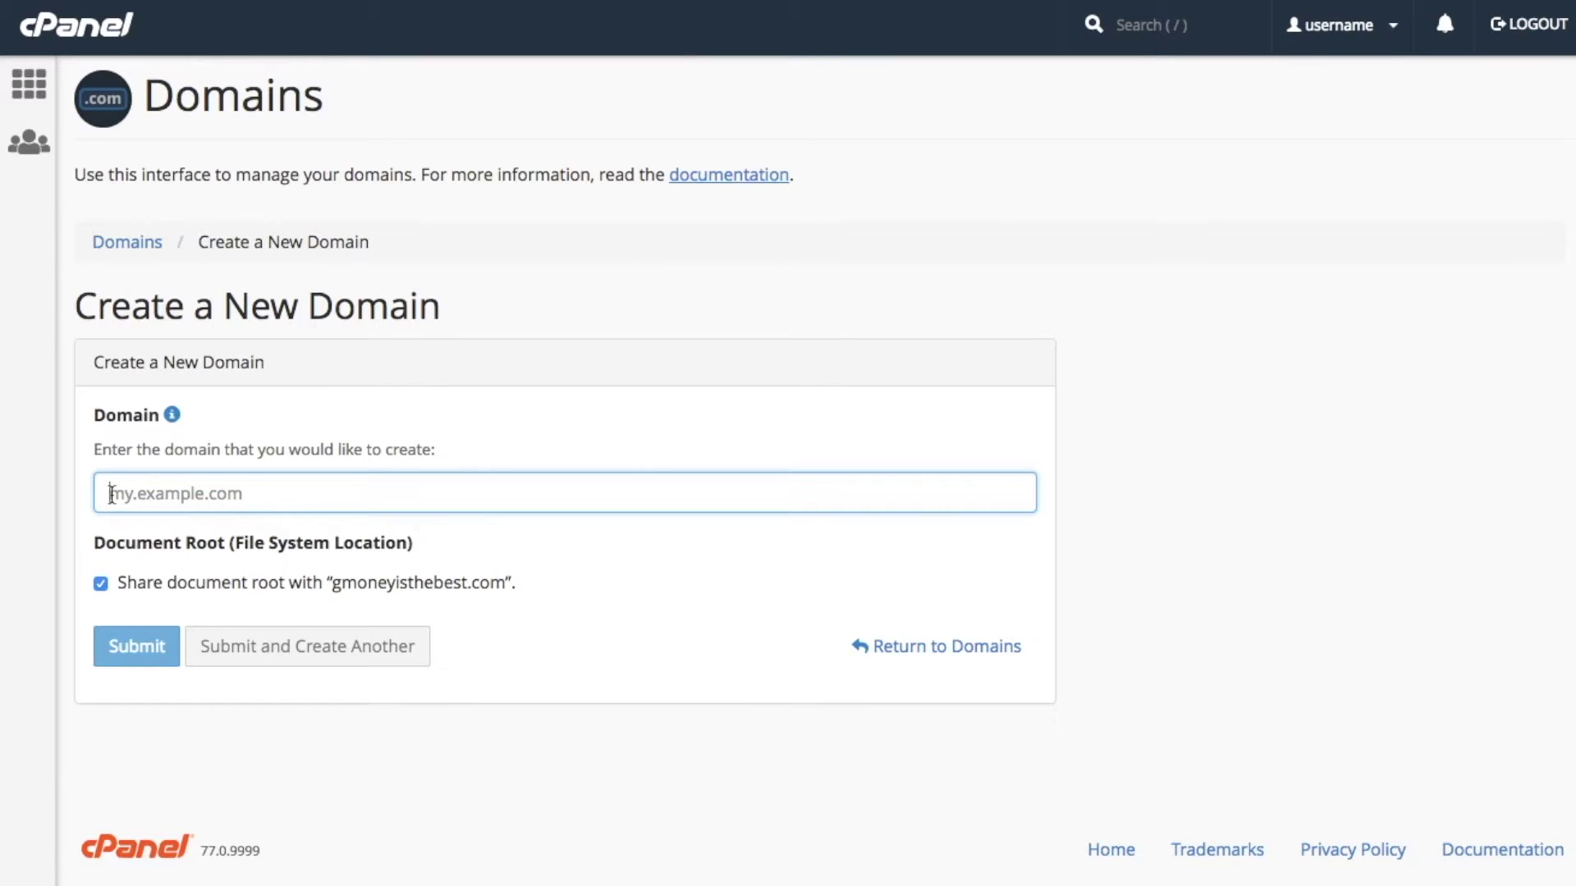
type("blog.e")
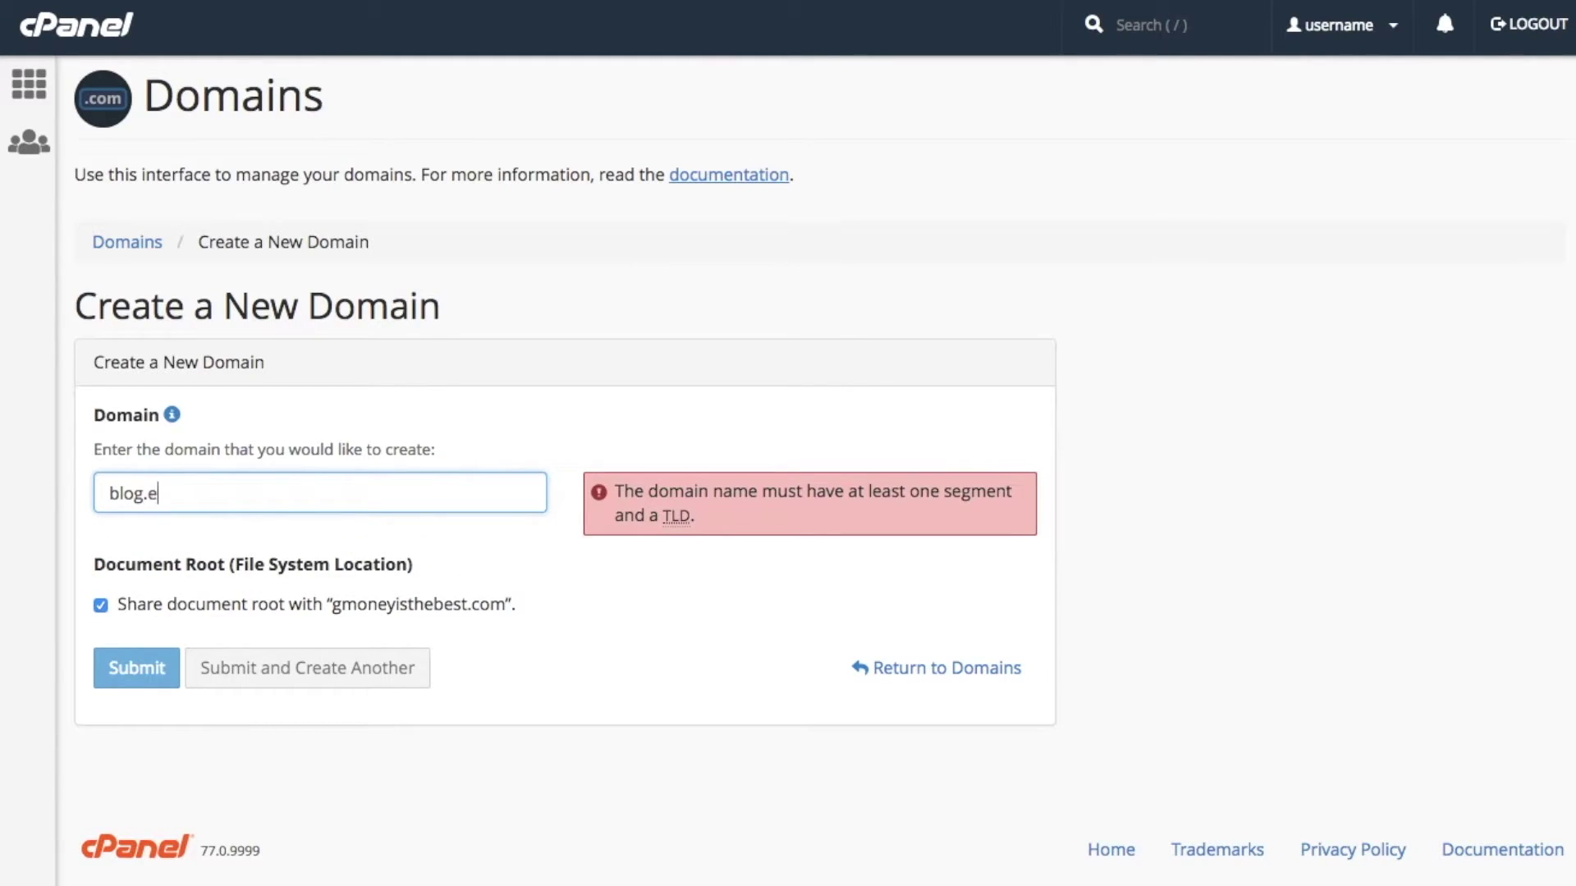
type("xample.com")
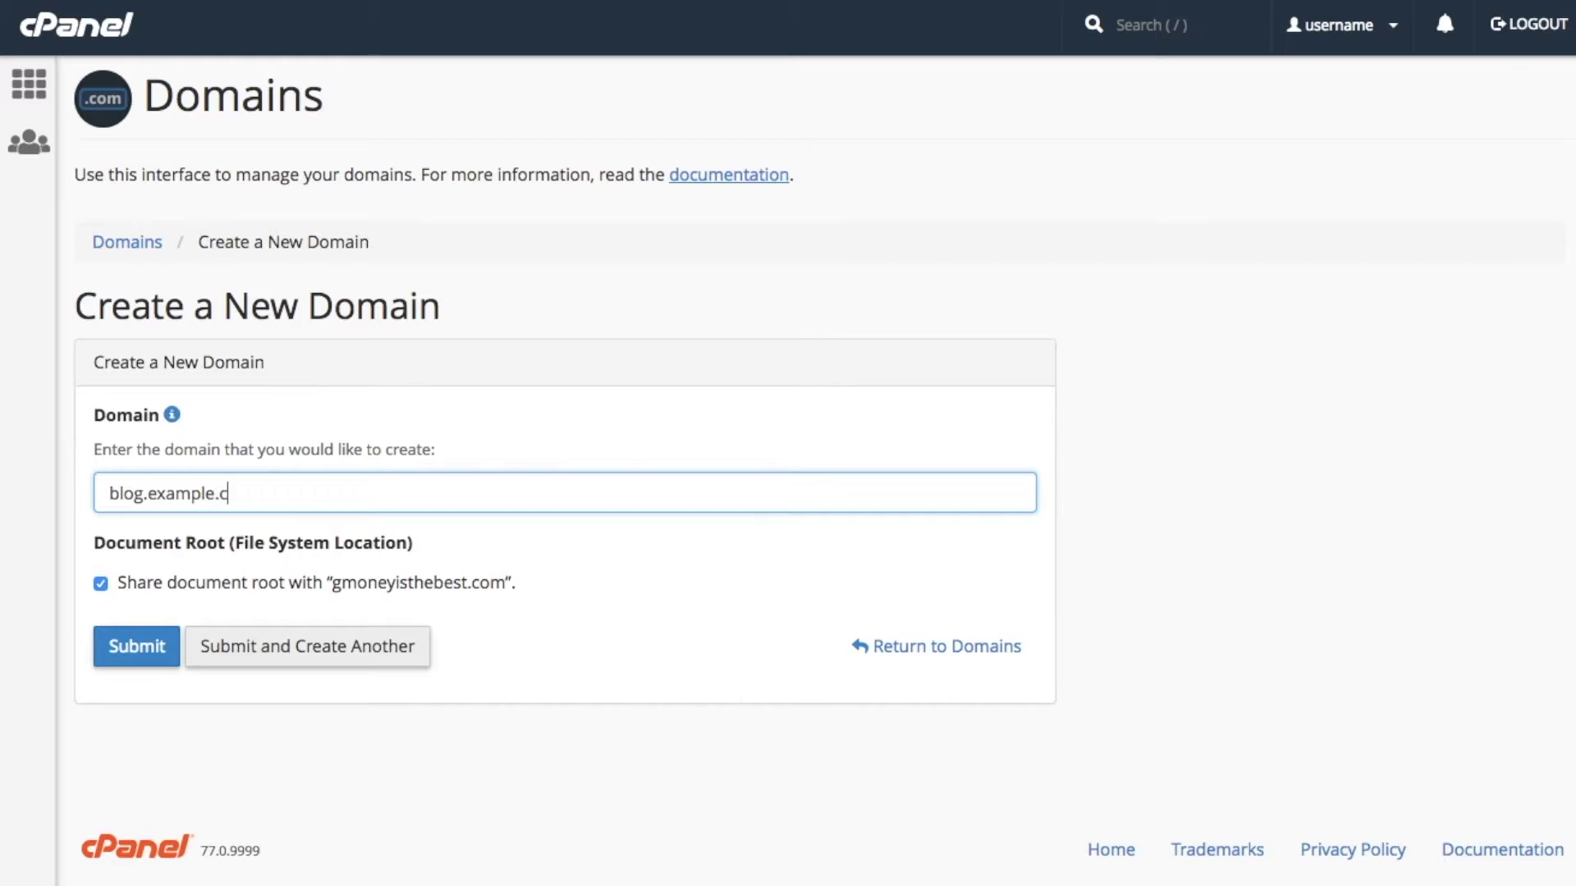
left_click(289, 658)
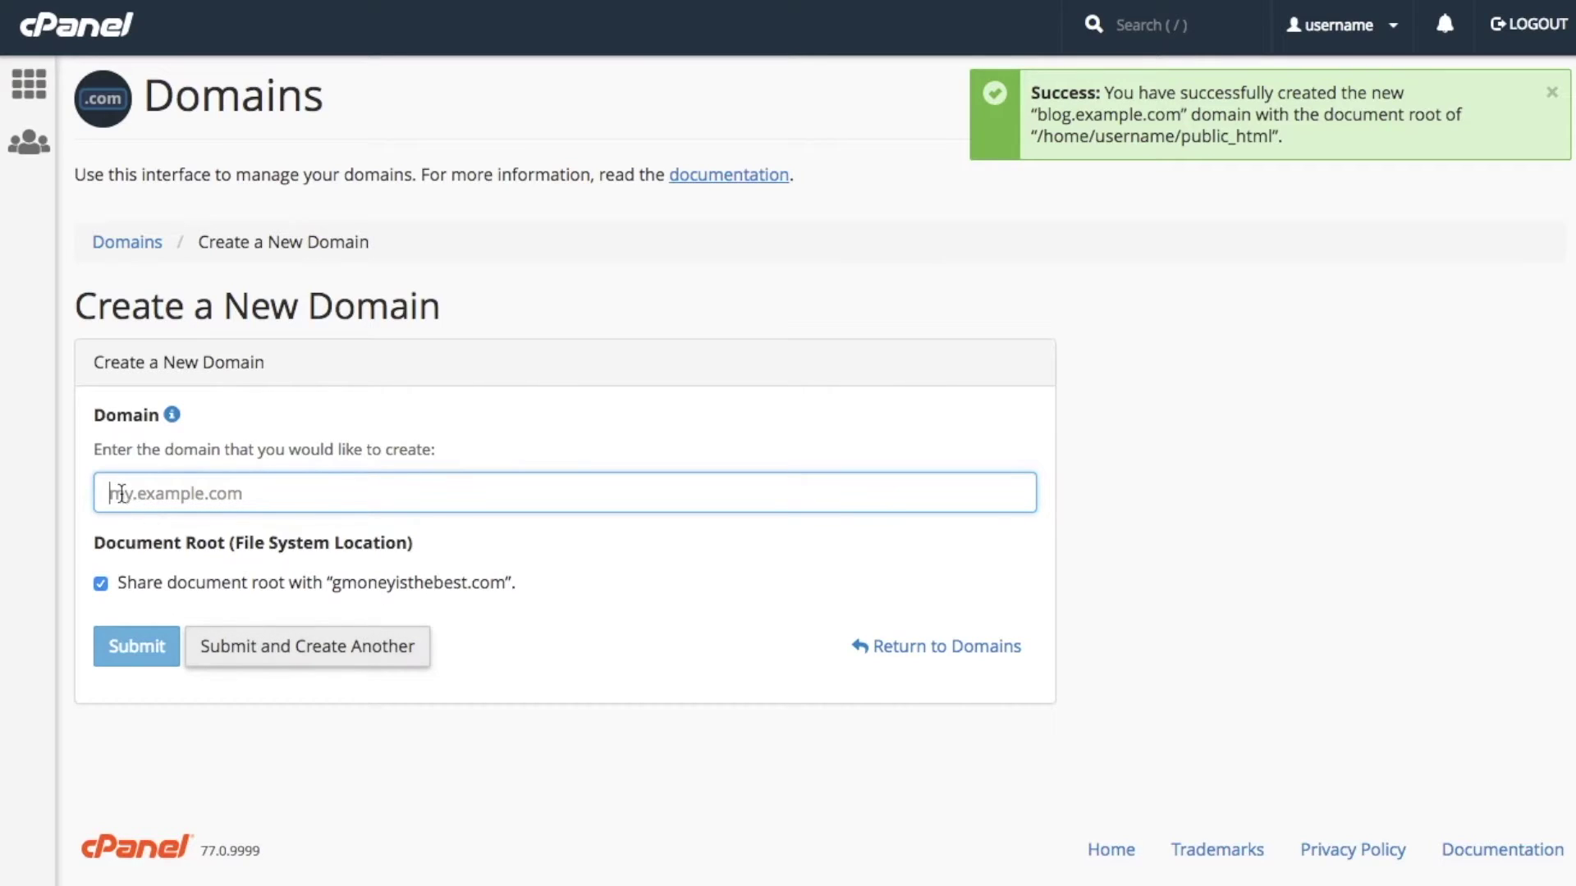
type("sto")
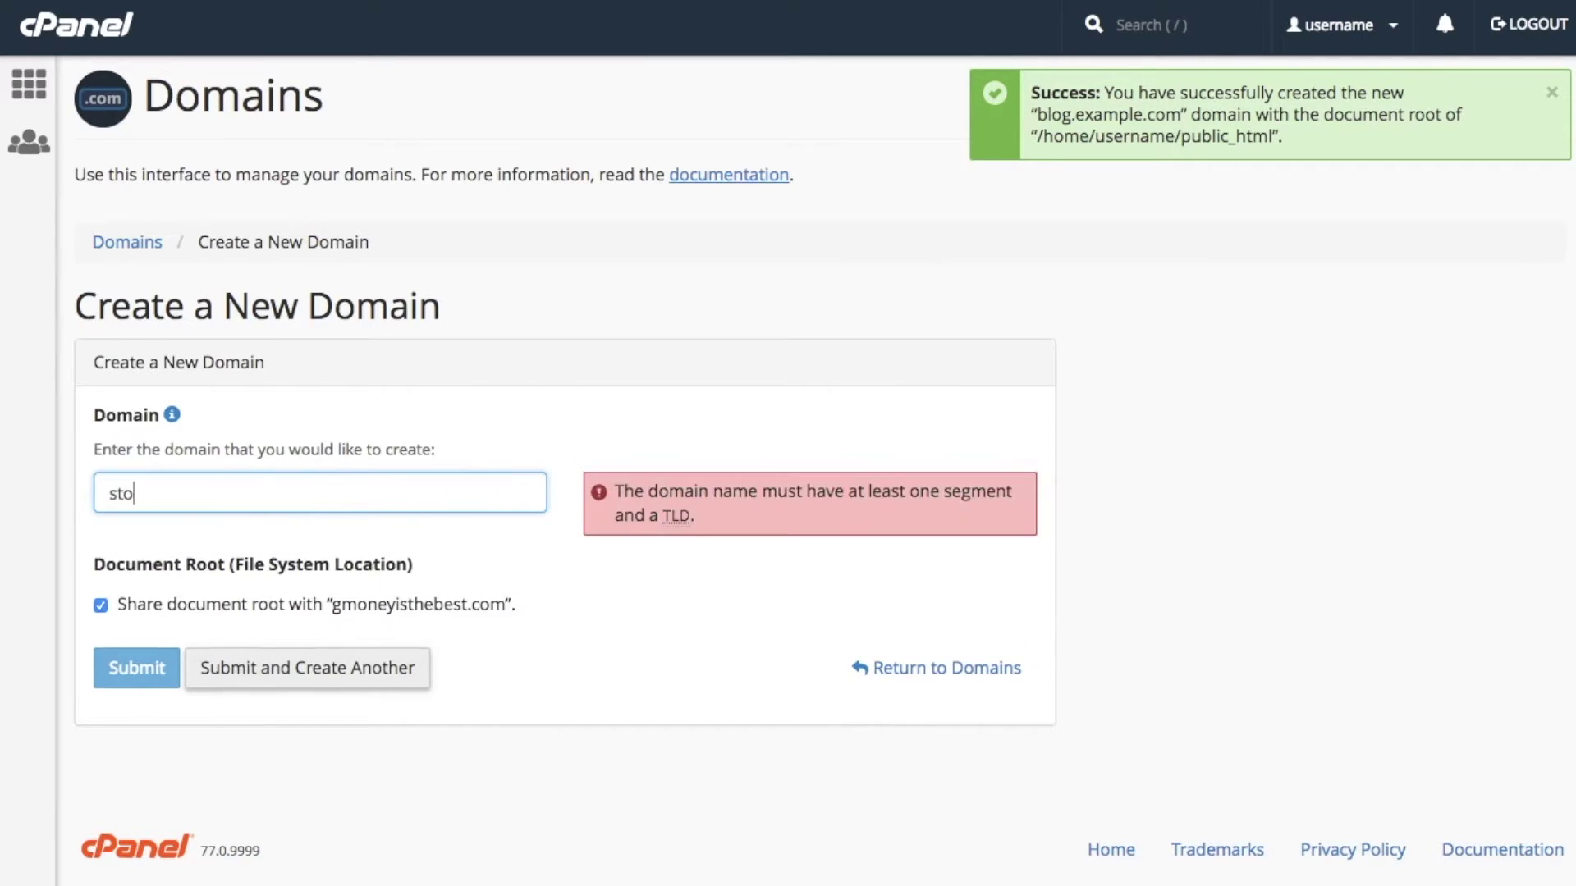
type("re.exam")
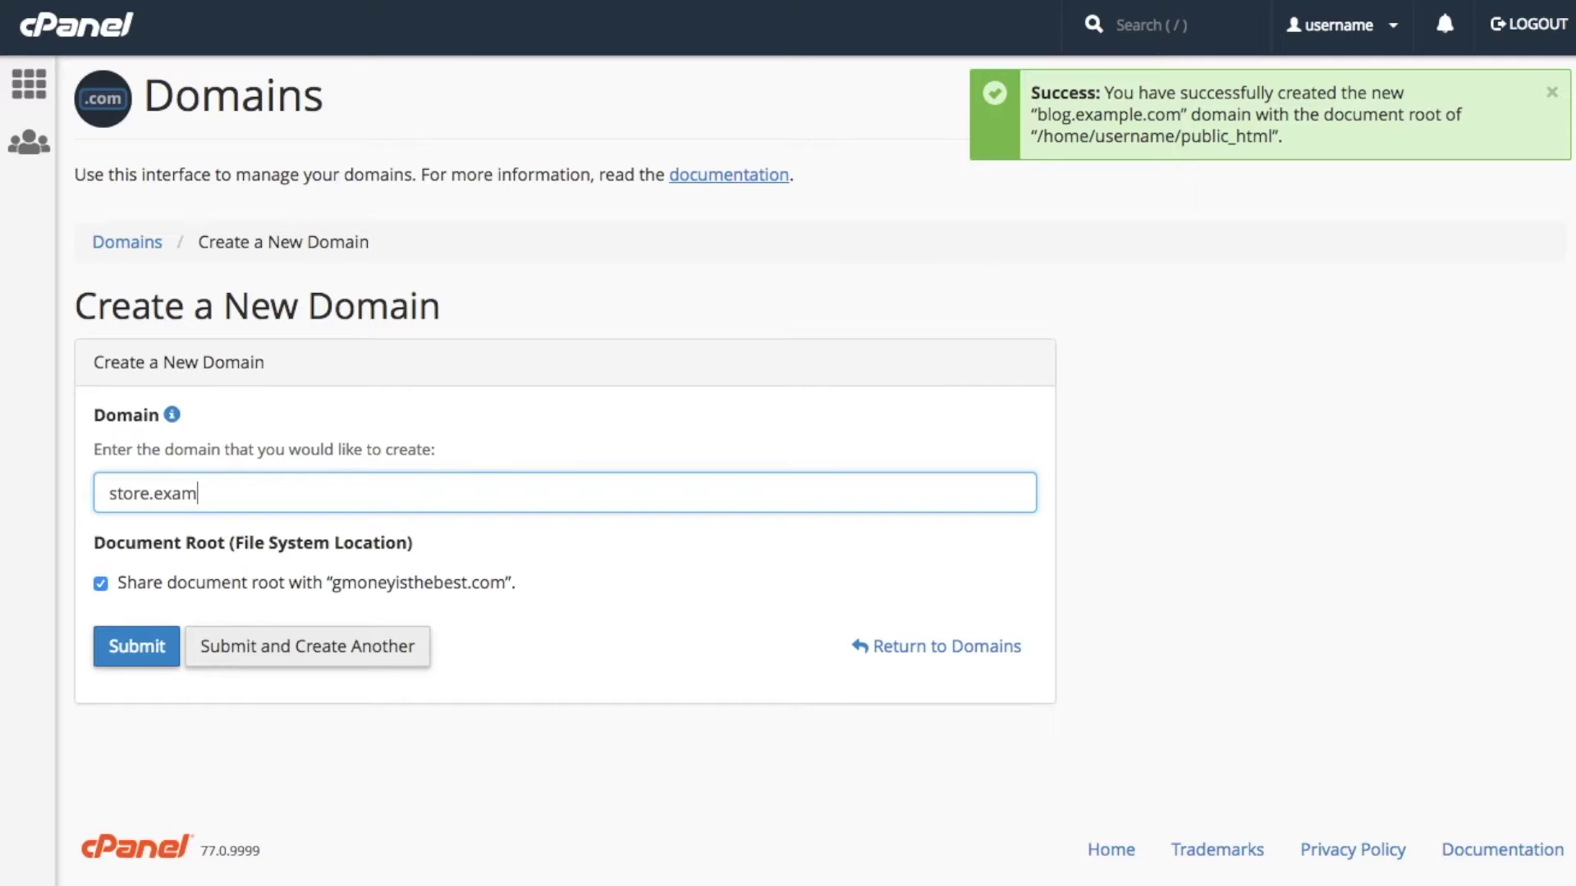
type("ple.com")
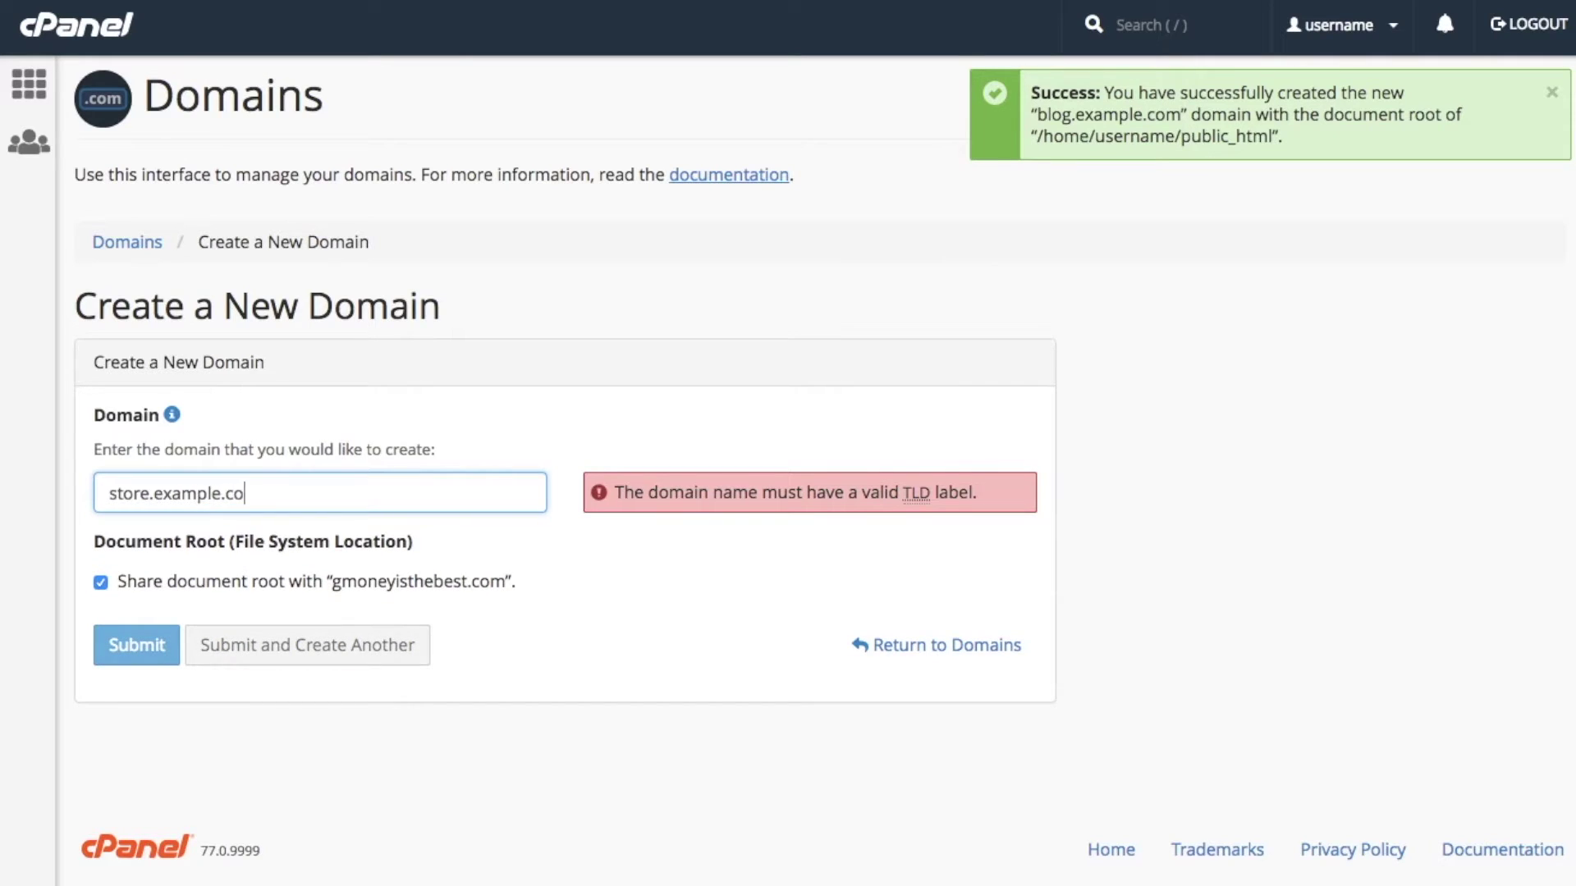
Step: Create store.example.com with its own document root at /public_html/newfolder instead of the shared one
left_click(99, 584)
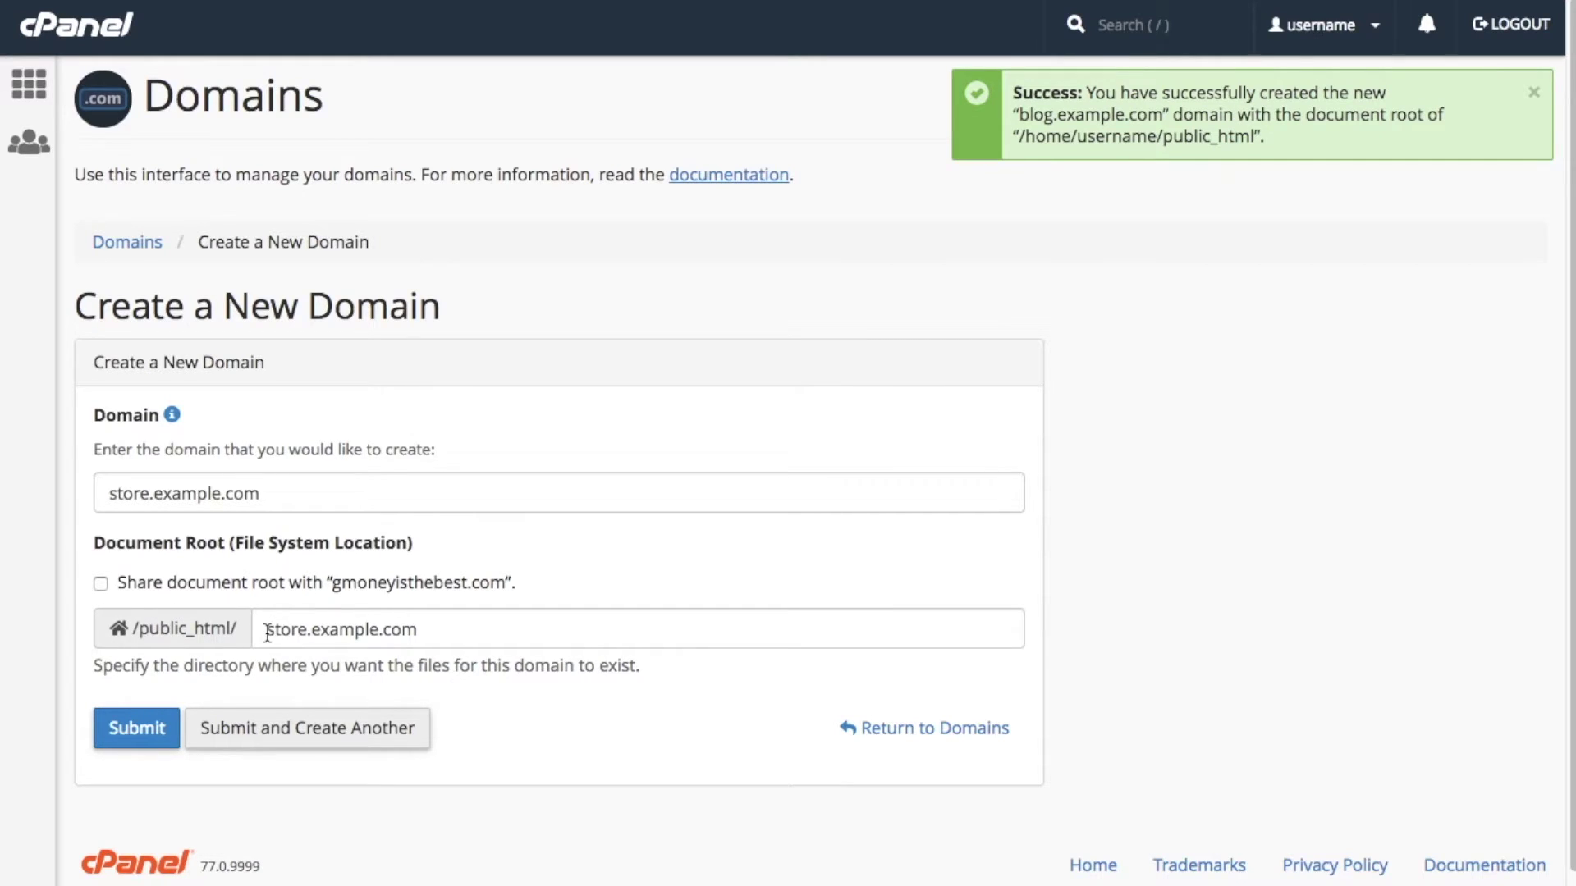
left_click_drag(263, 629, 417, 634)
key("BackSpace")
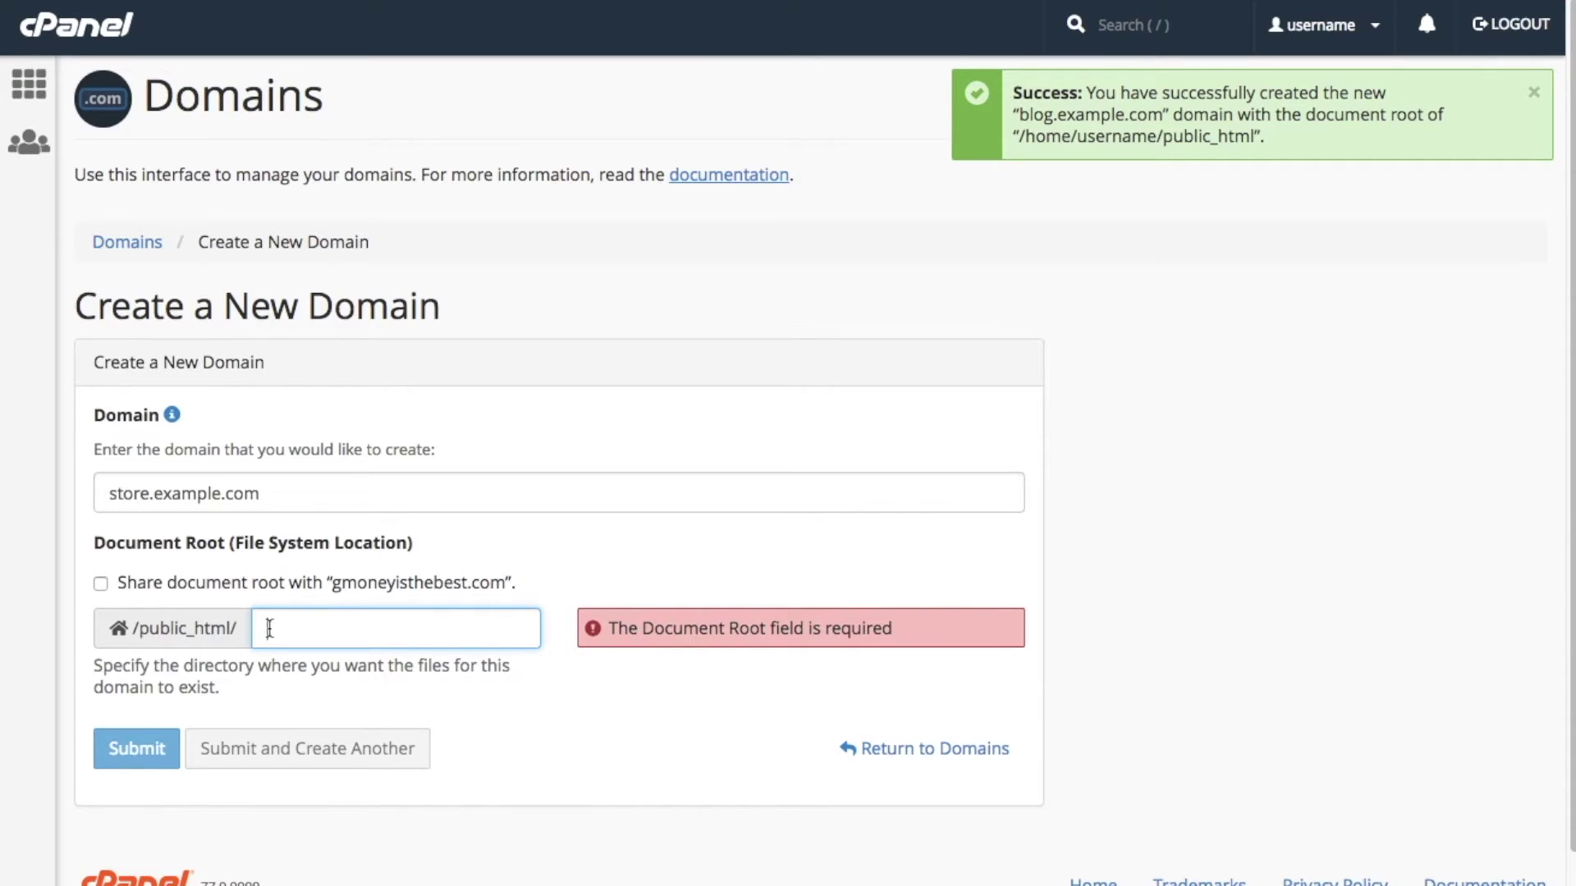
type("newfolder")
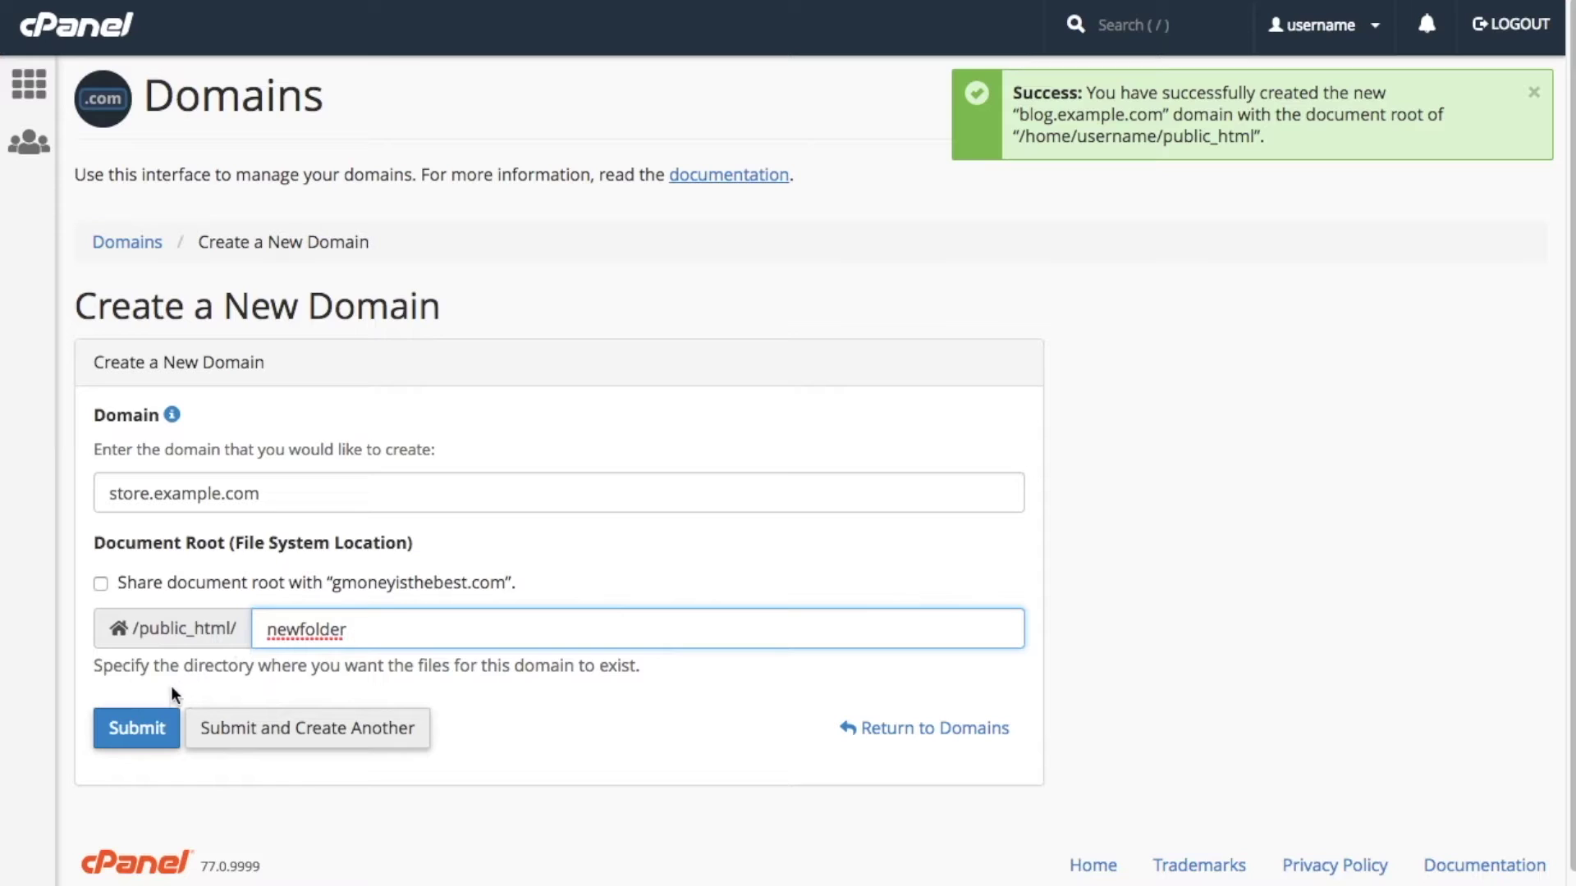
left_click(137, 730)
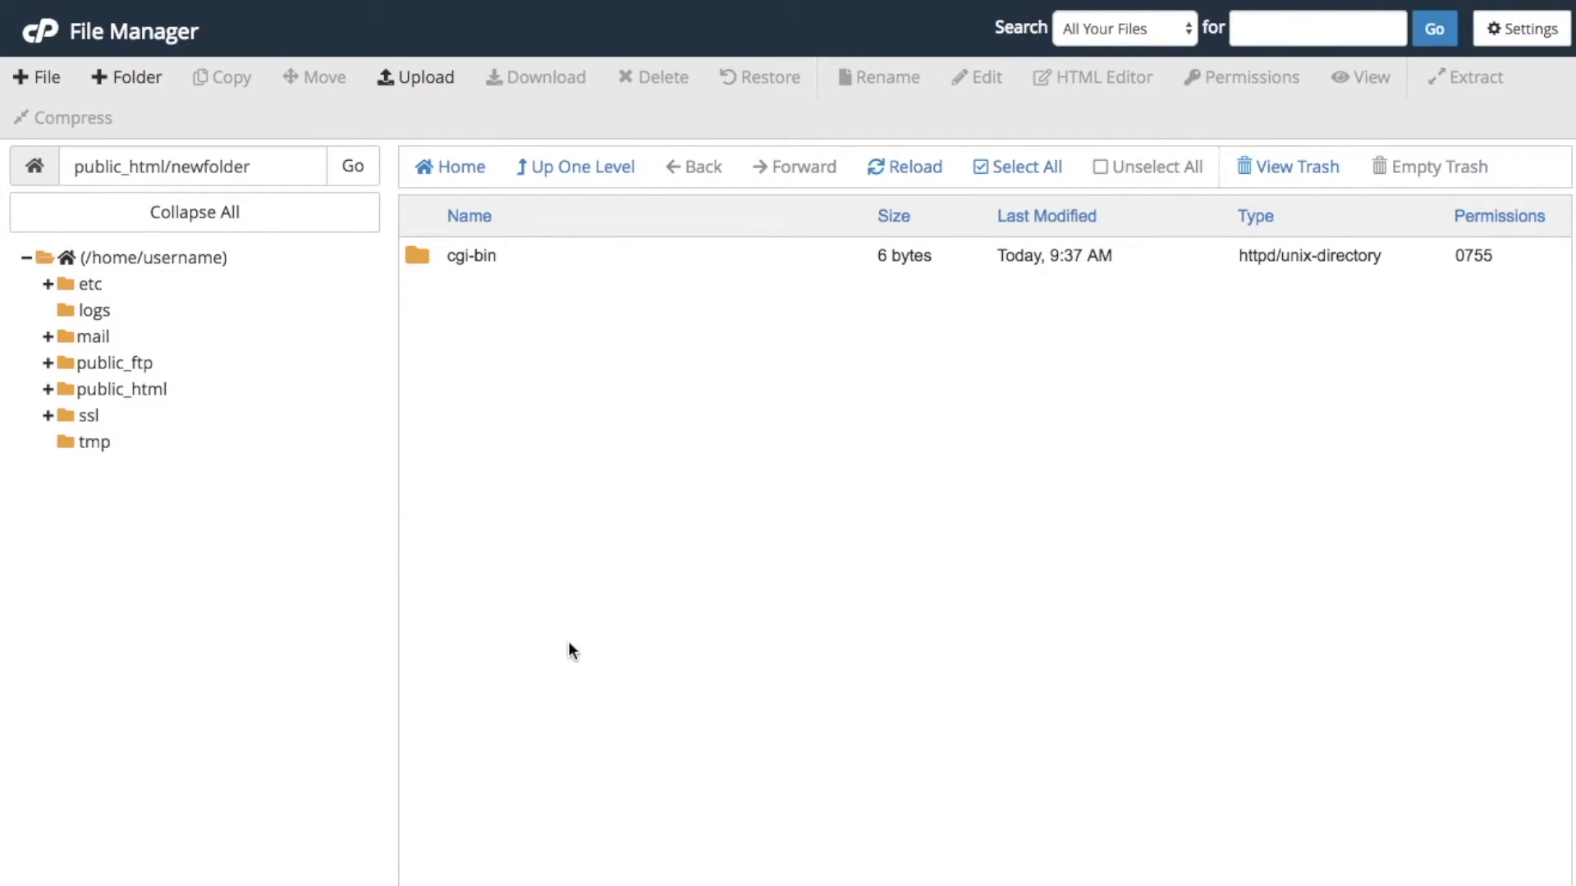
left_click(115, 391)
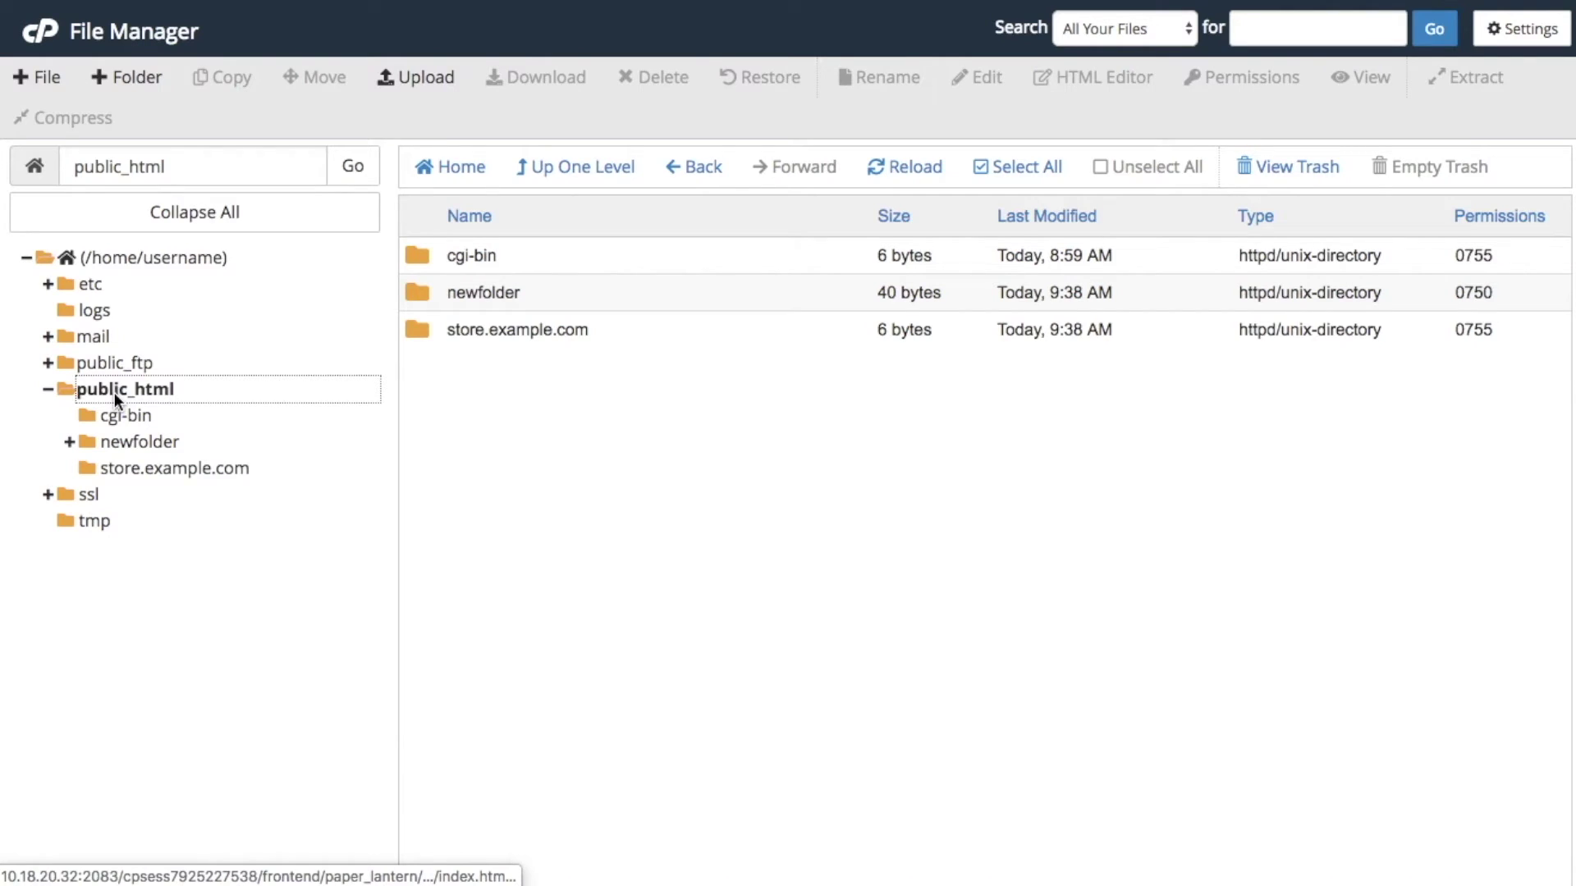
left_click(127, 443)
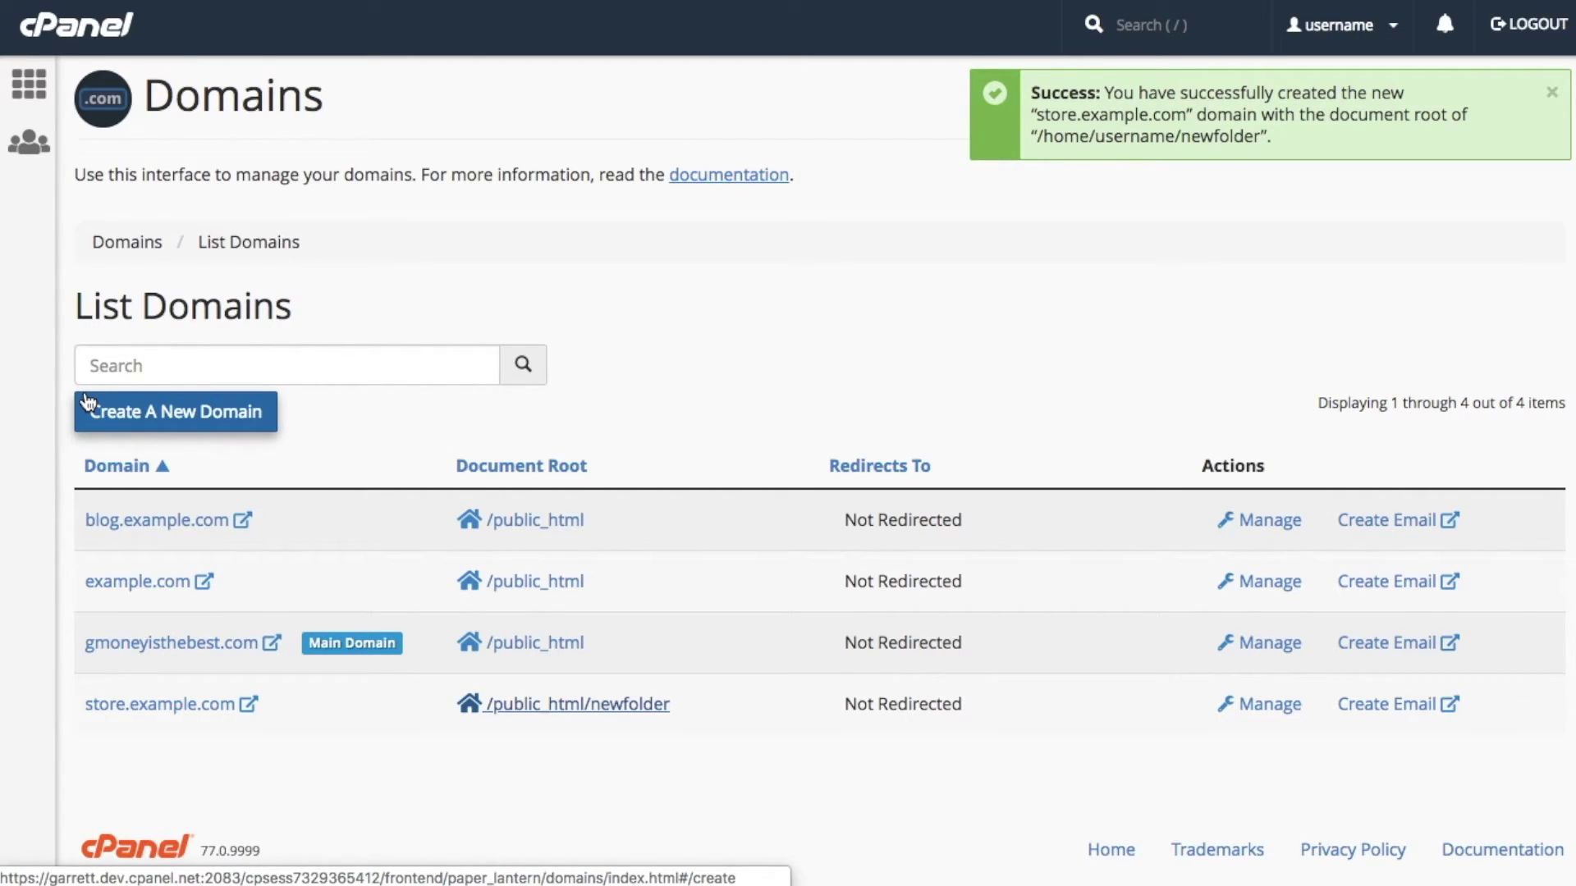
Step: Change store.example.com's document root from newfolder to /public_html/store.example.com, then return to Domains
left_click(1270, 708)
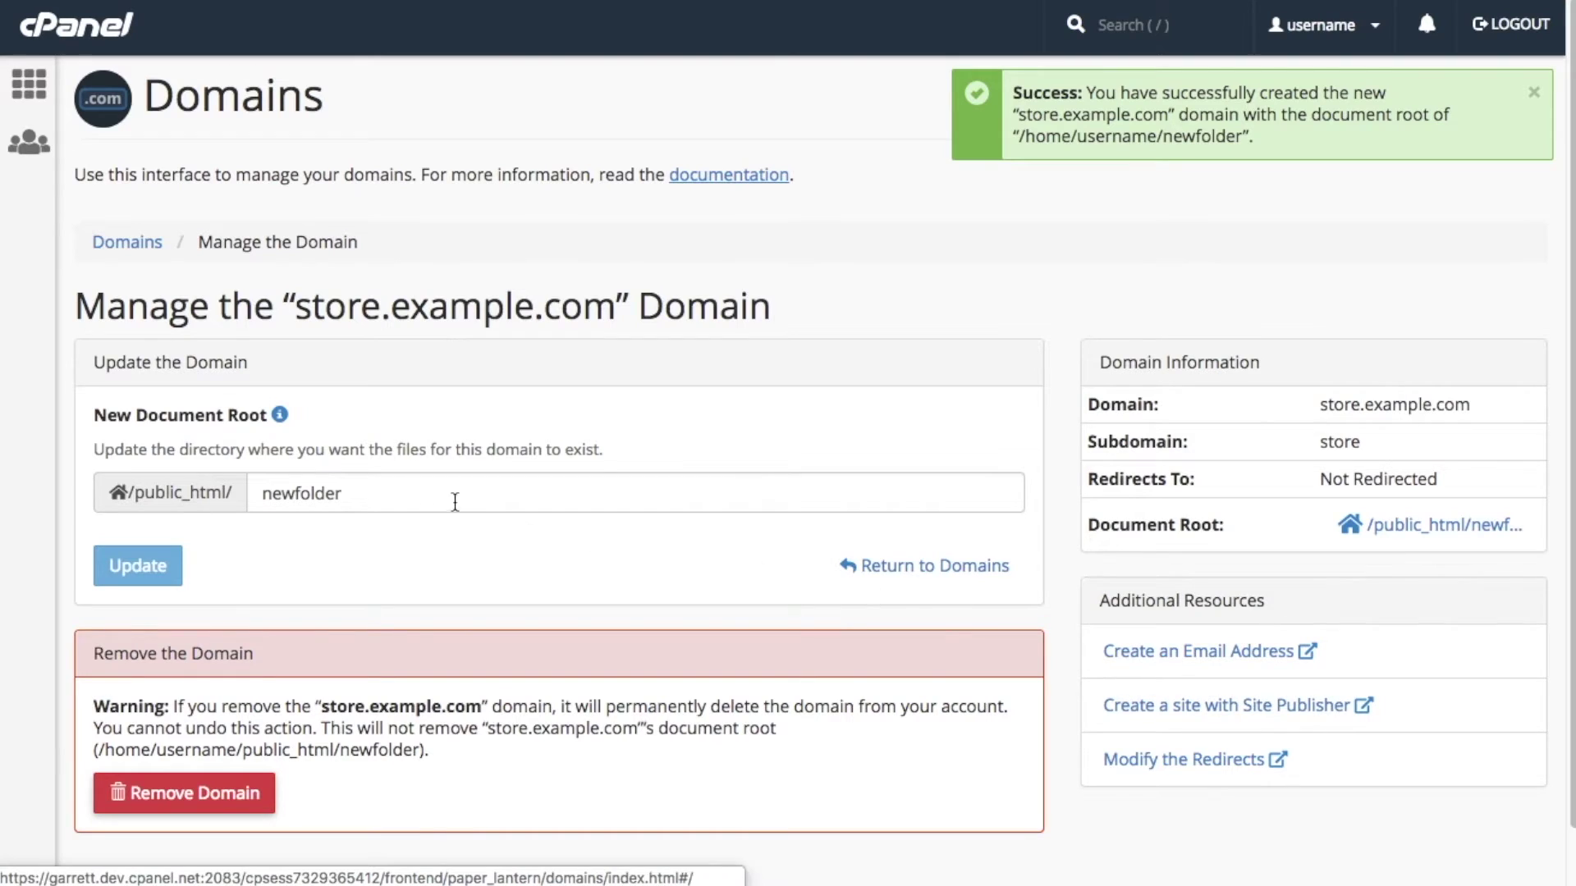
left_click_drag(457, 492, 260, 492)
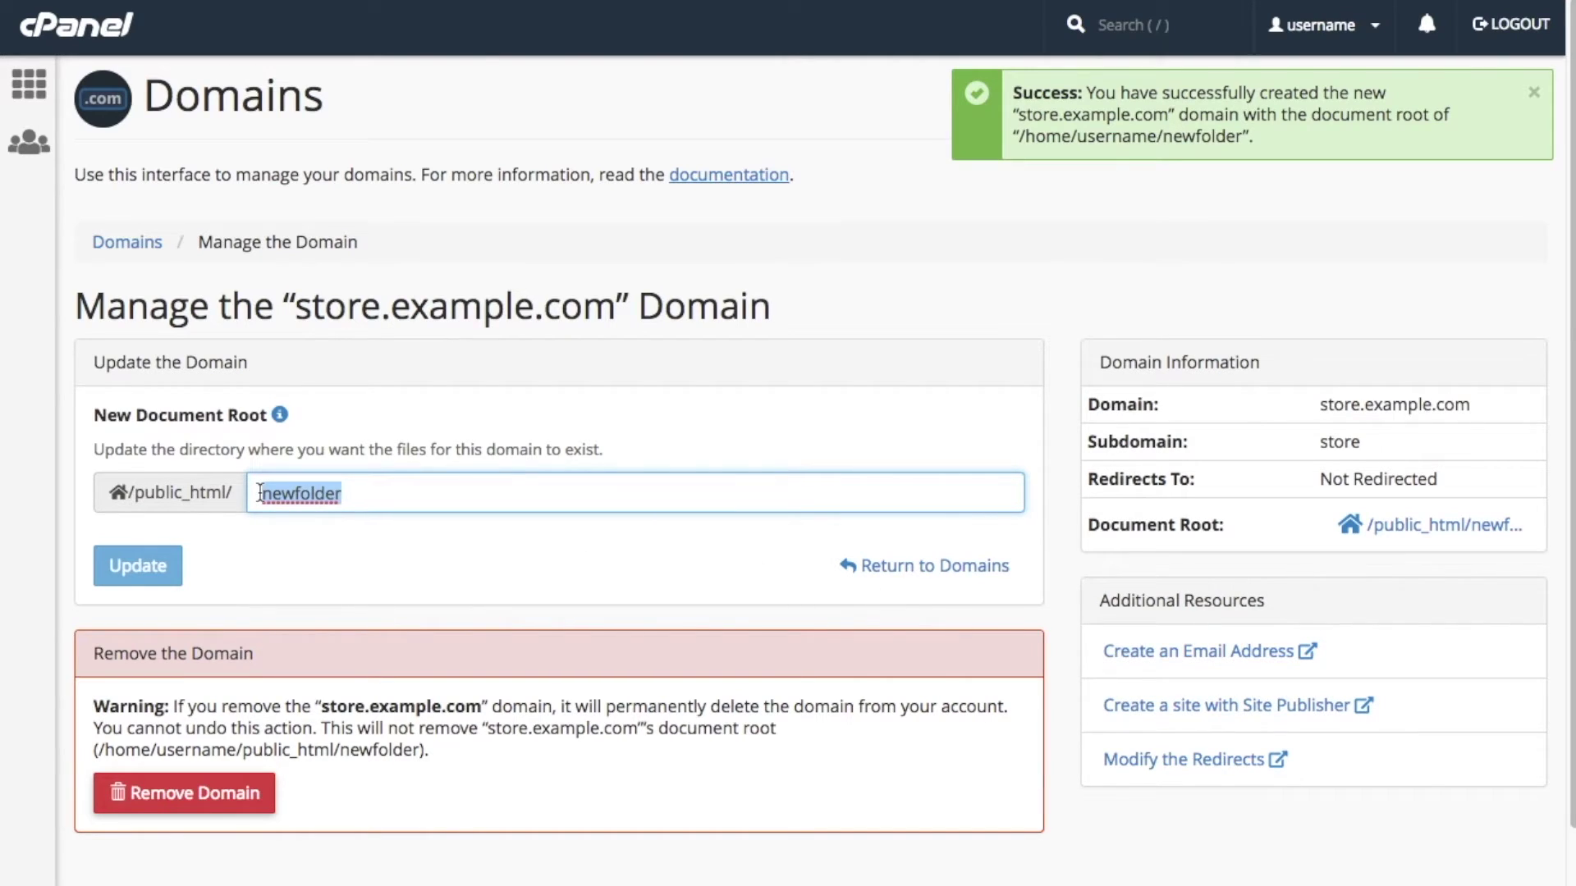
key("BackSpace")
type("st")
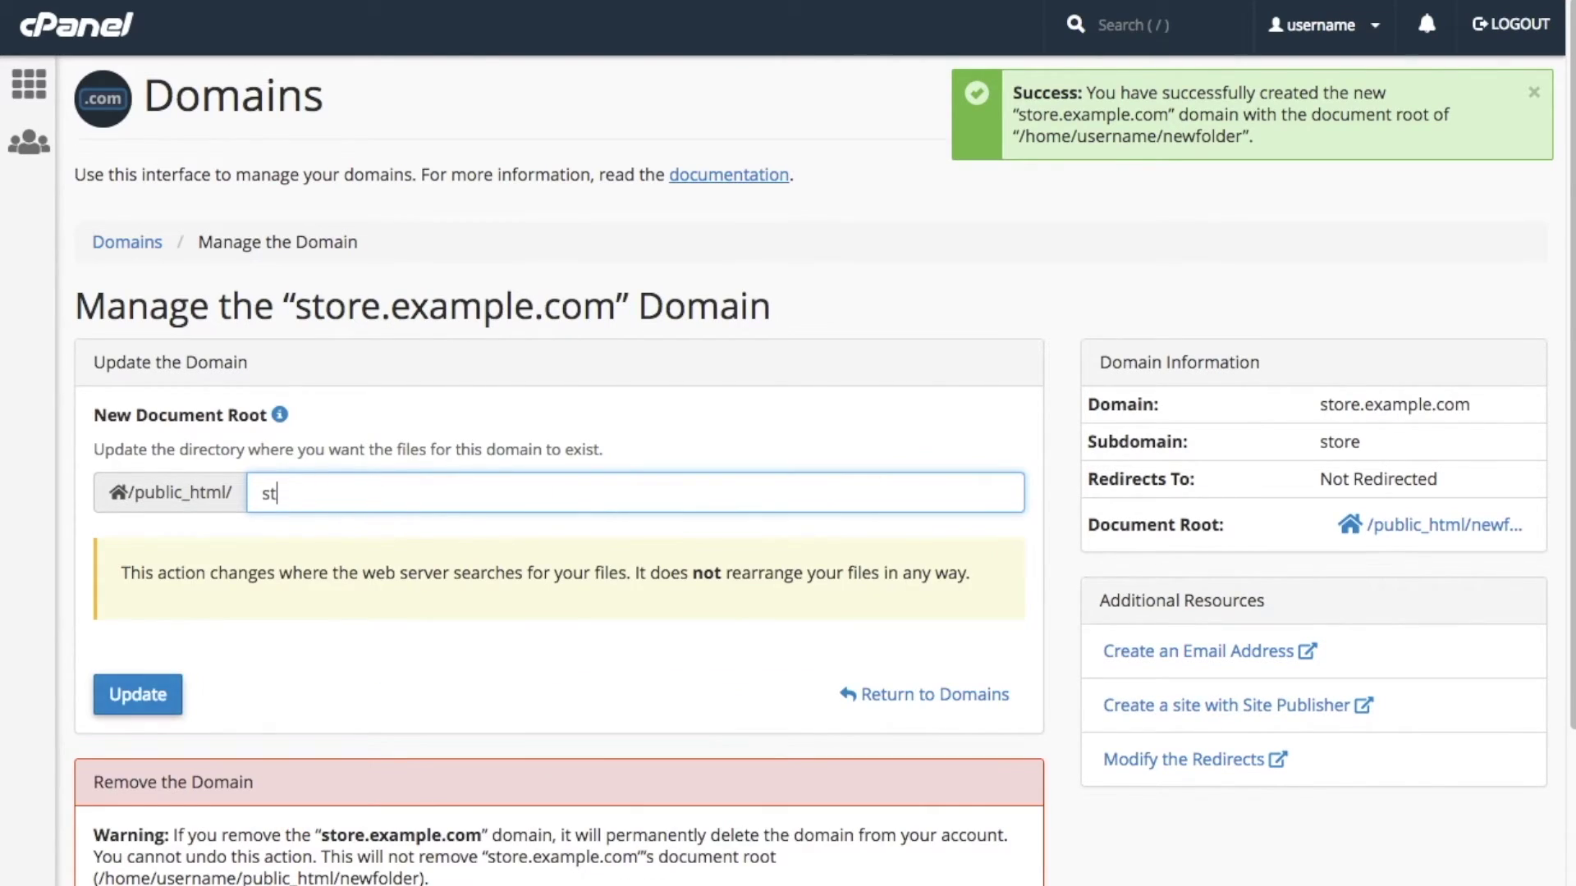
type("ore.example.com")
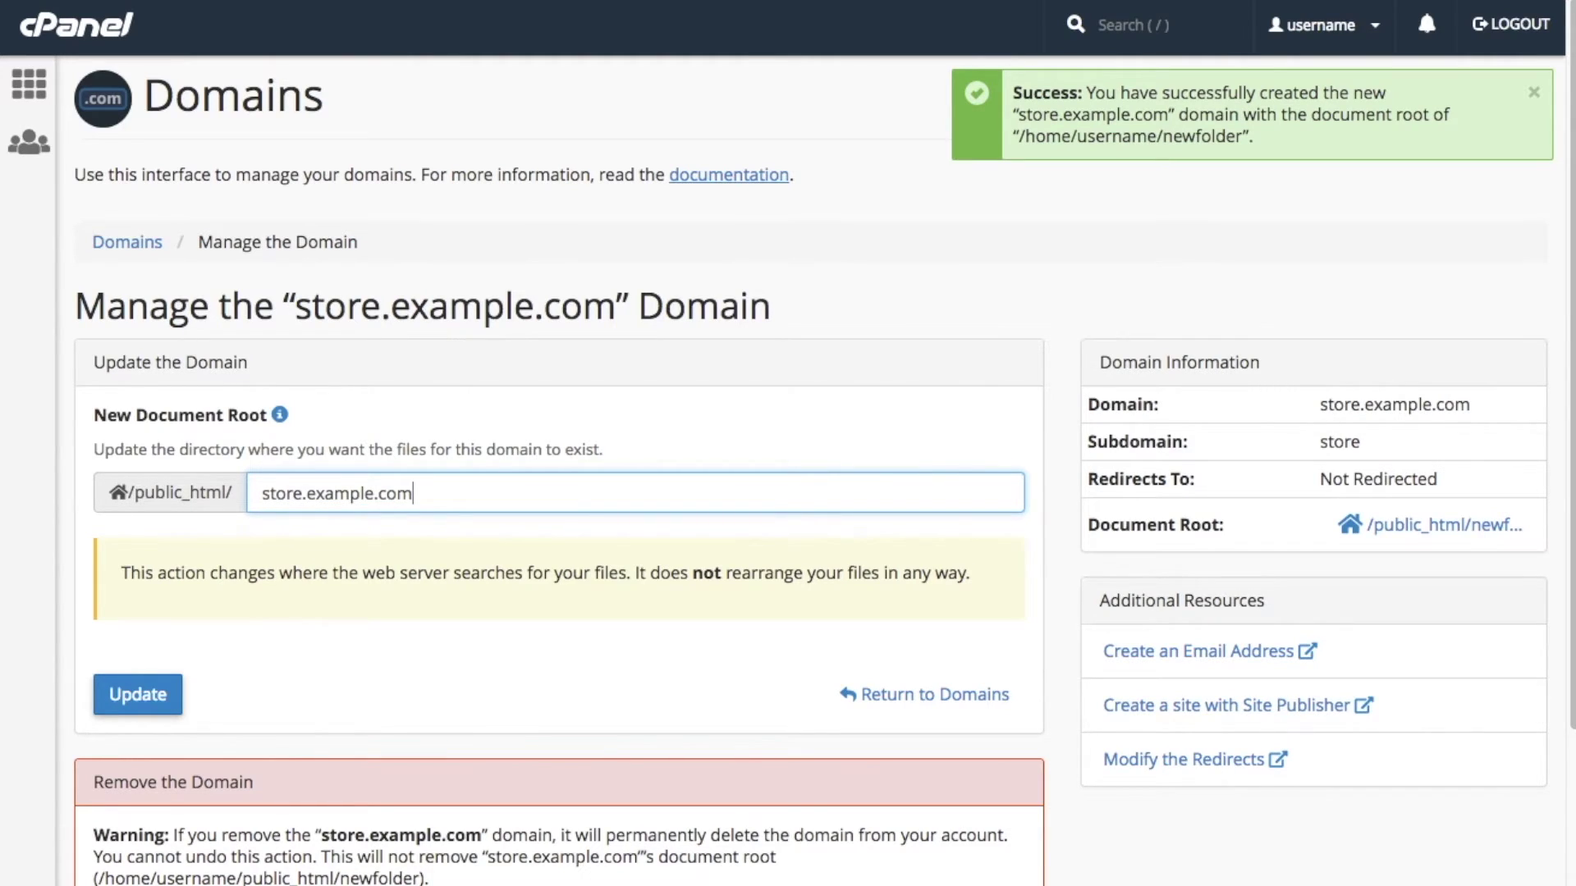
left_click(129, 701)
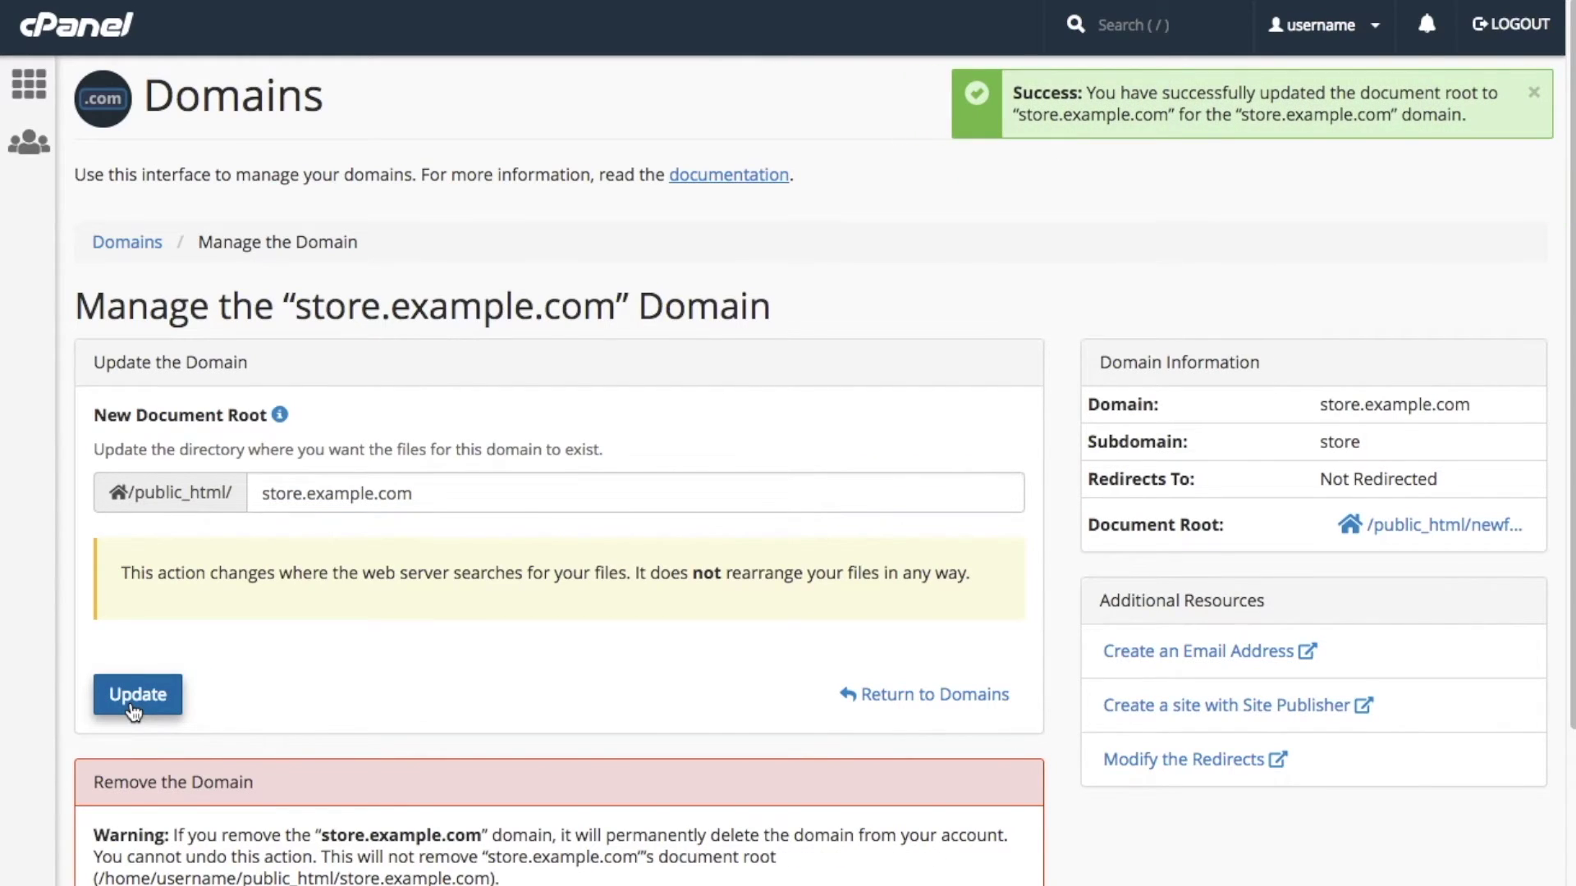
left_click(909, 698)
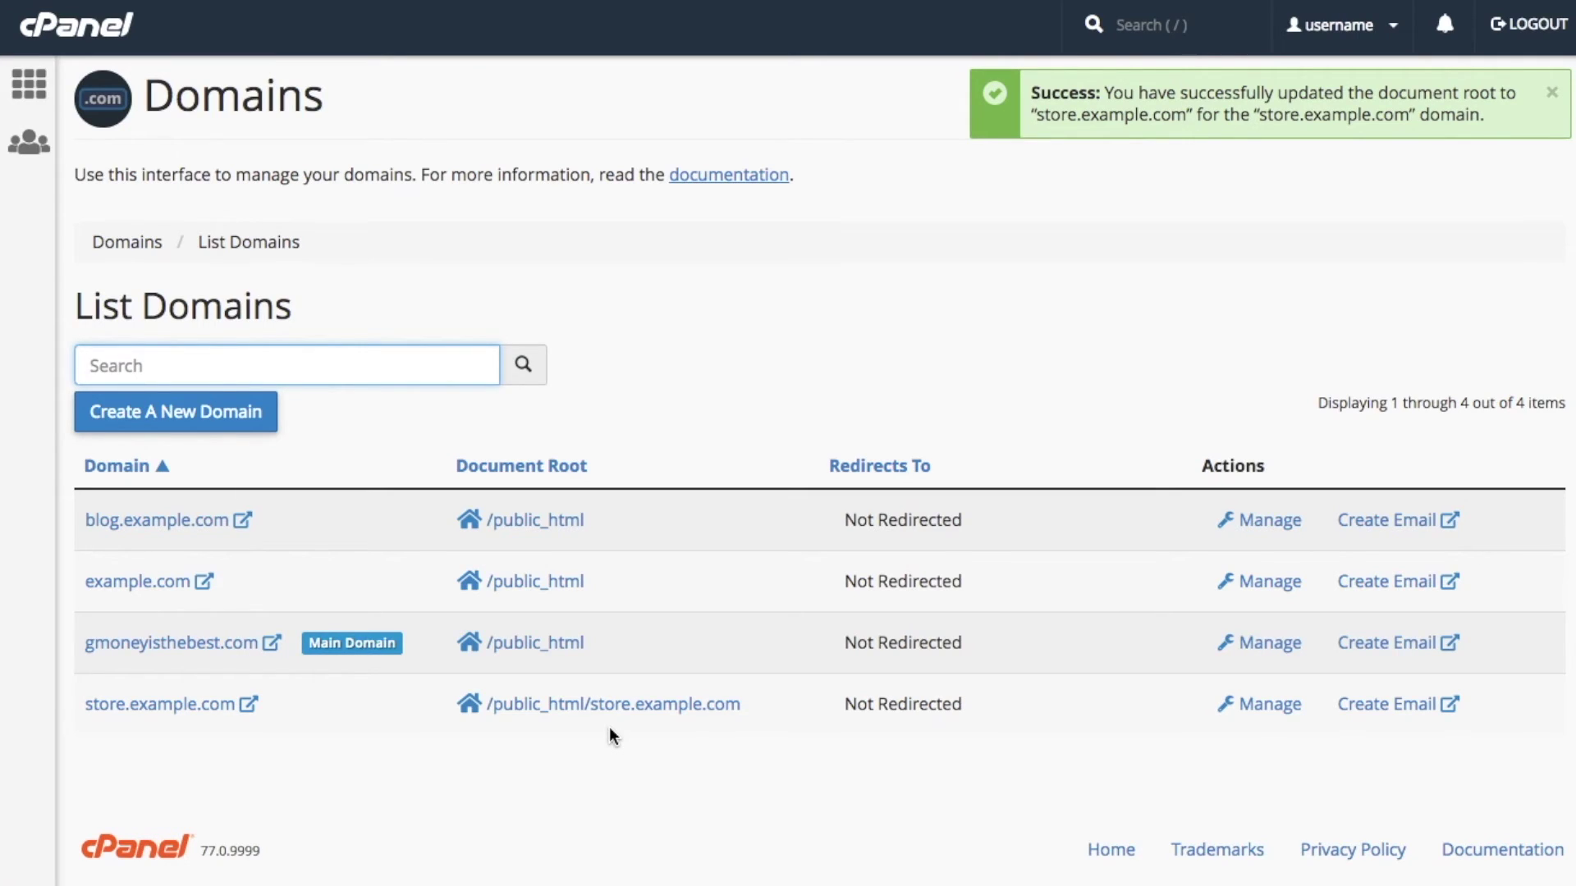
Step: Remove blog.example.com from its management page and confirm the deletion
left_click(1252, 524)
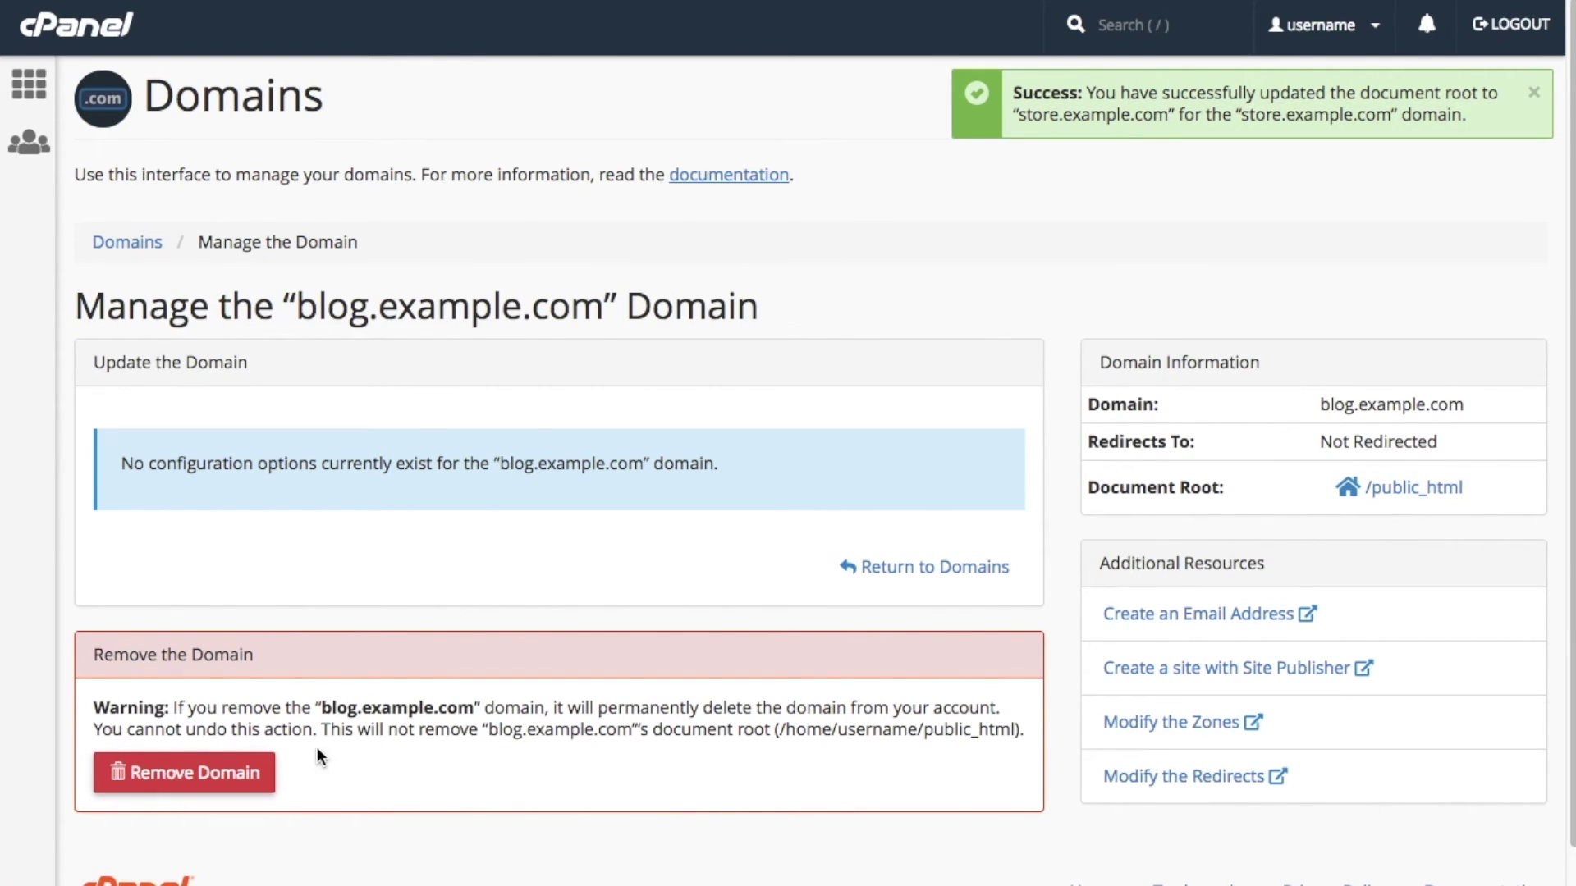
left_click(215, 776)
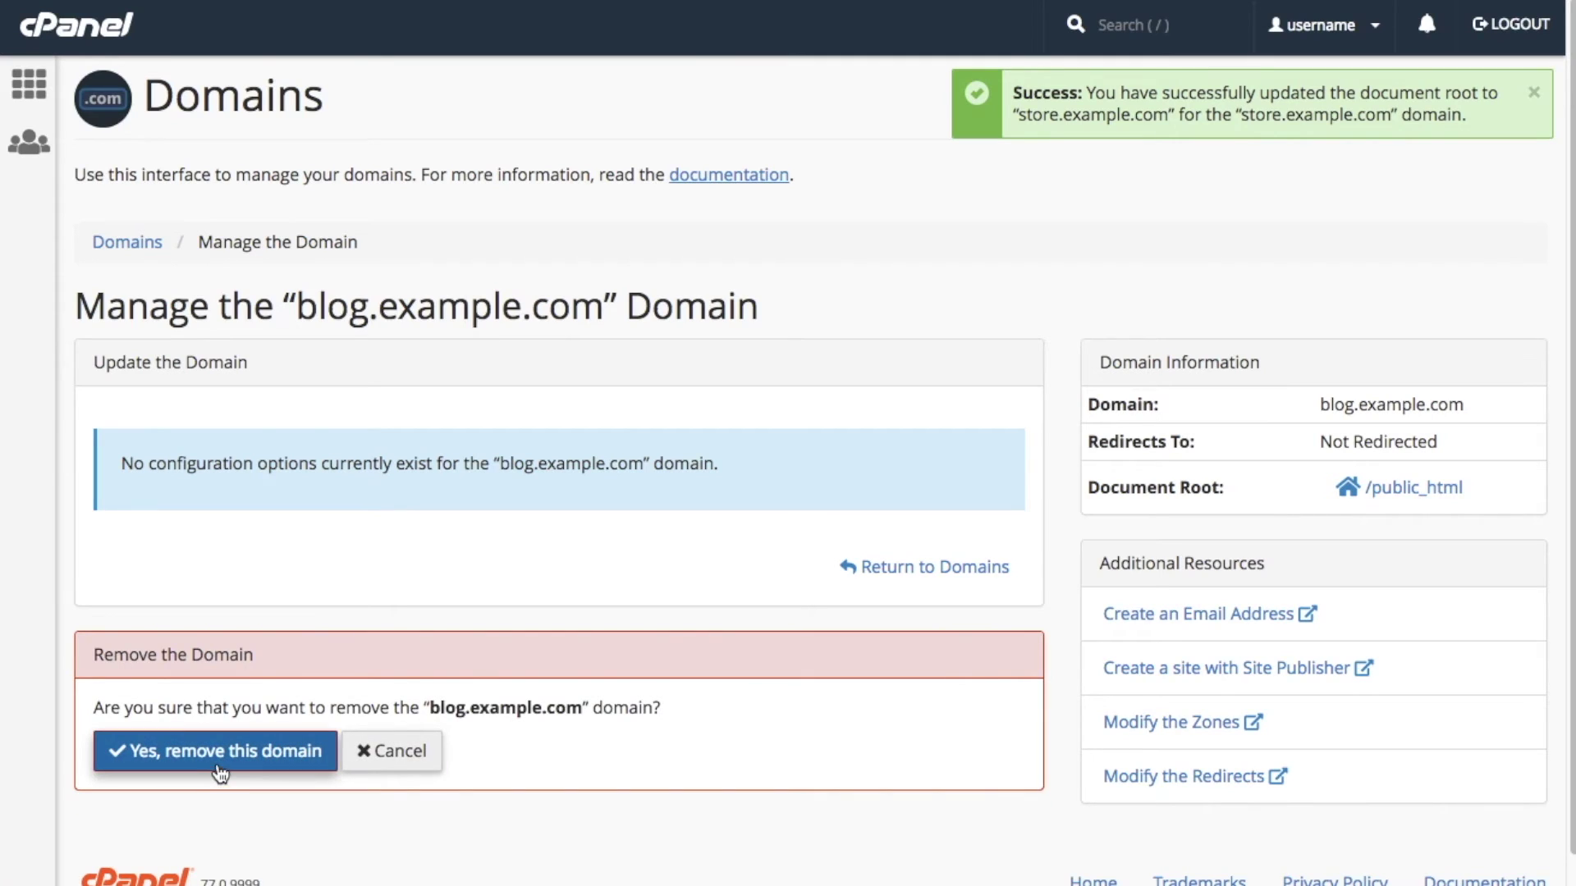
left_click(218, 763)
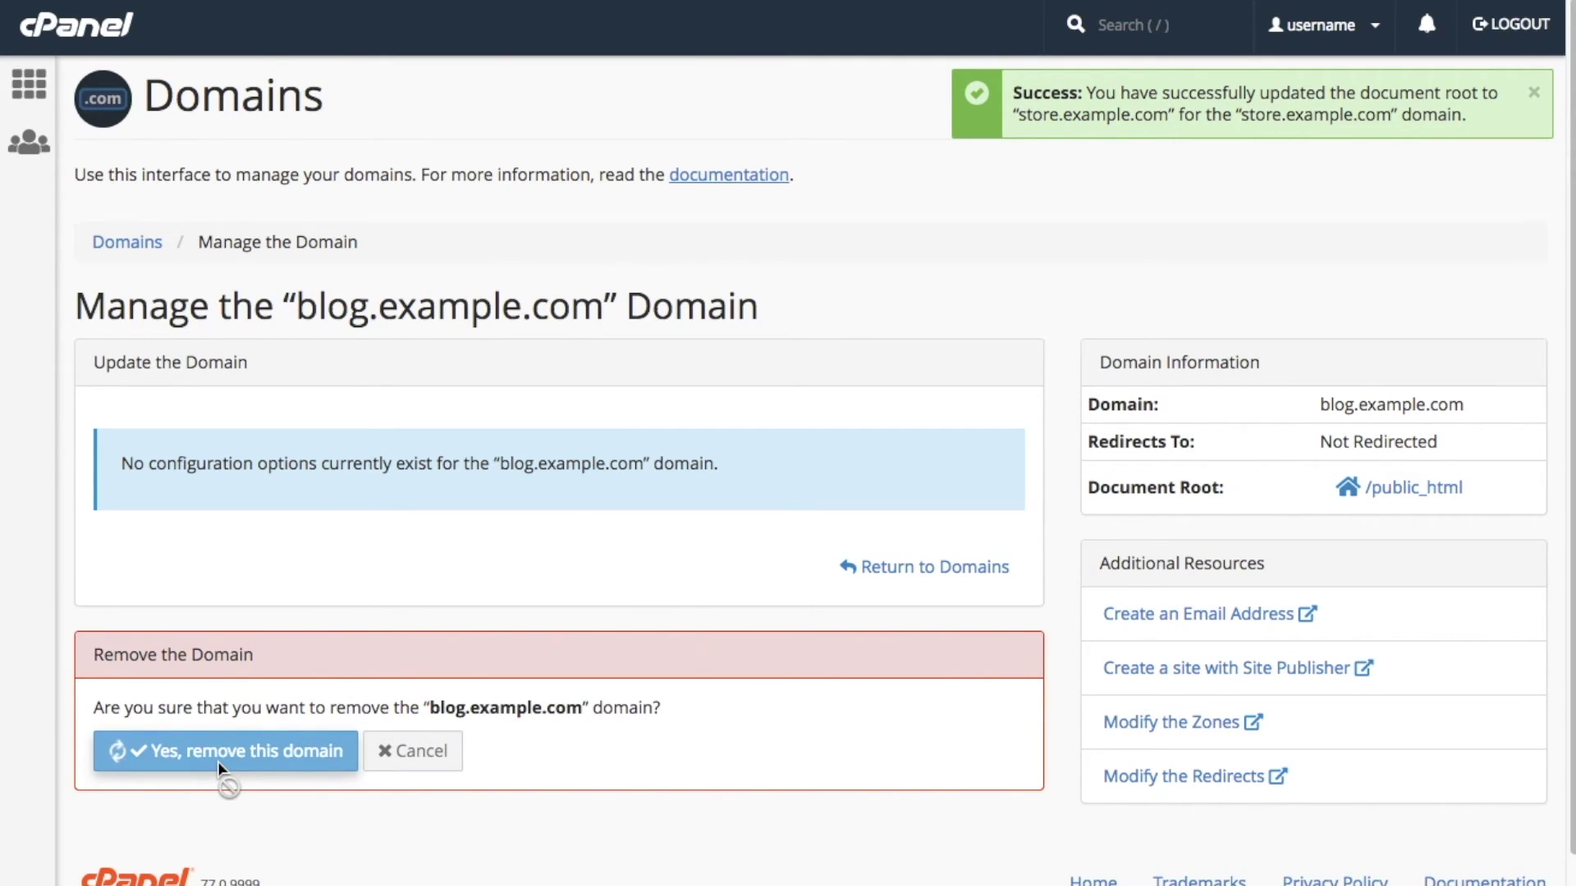